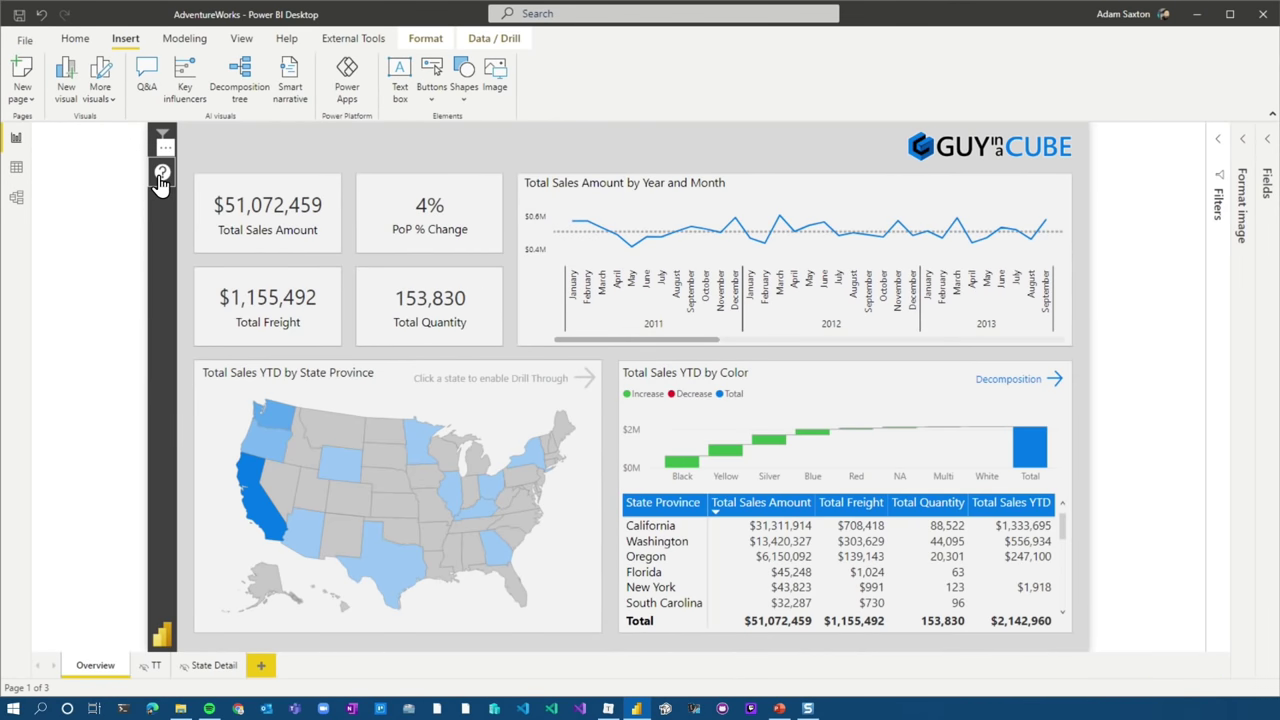
# Toggle the help overlay on, off and back on to preview its callouts.
pyautogui.click(160, 178)
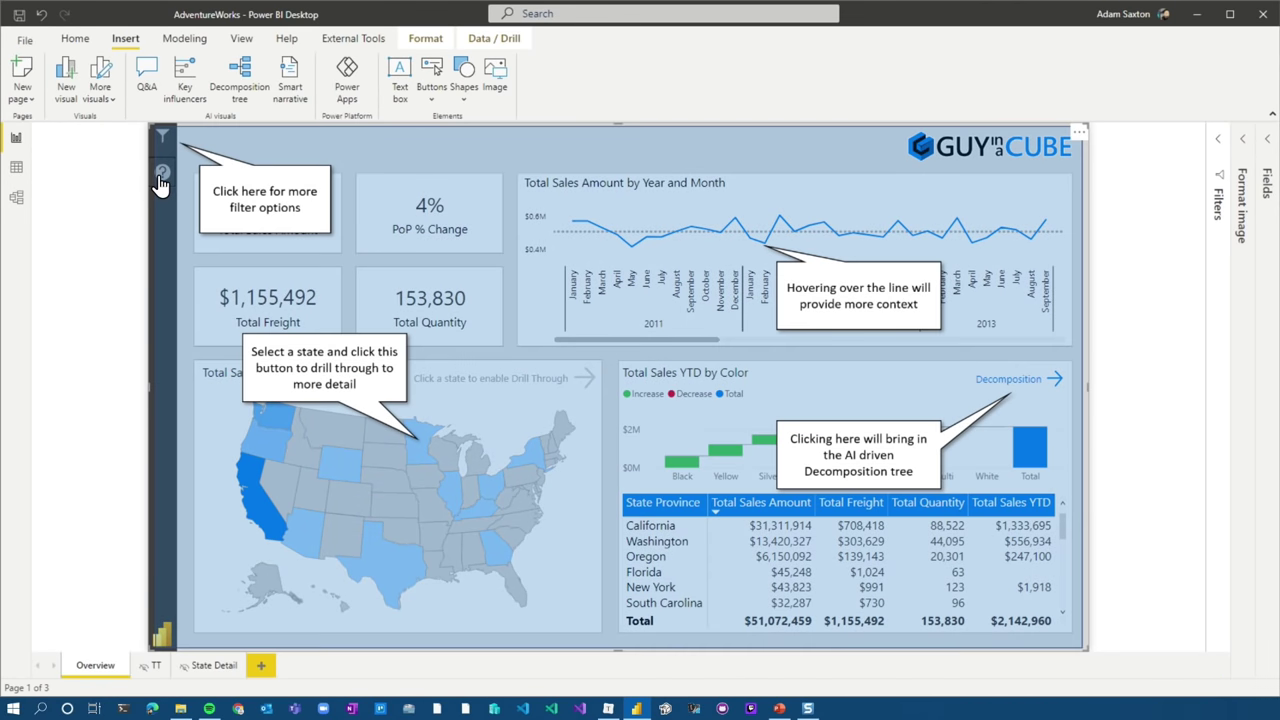
pyautogui.keyDown('ctrl'); pyautogui.click(612, 258); pyautogui.keyUp('ctrl')
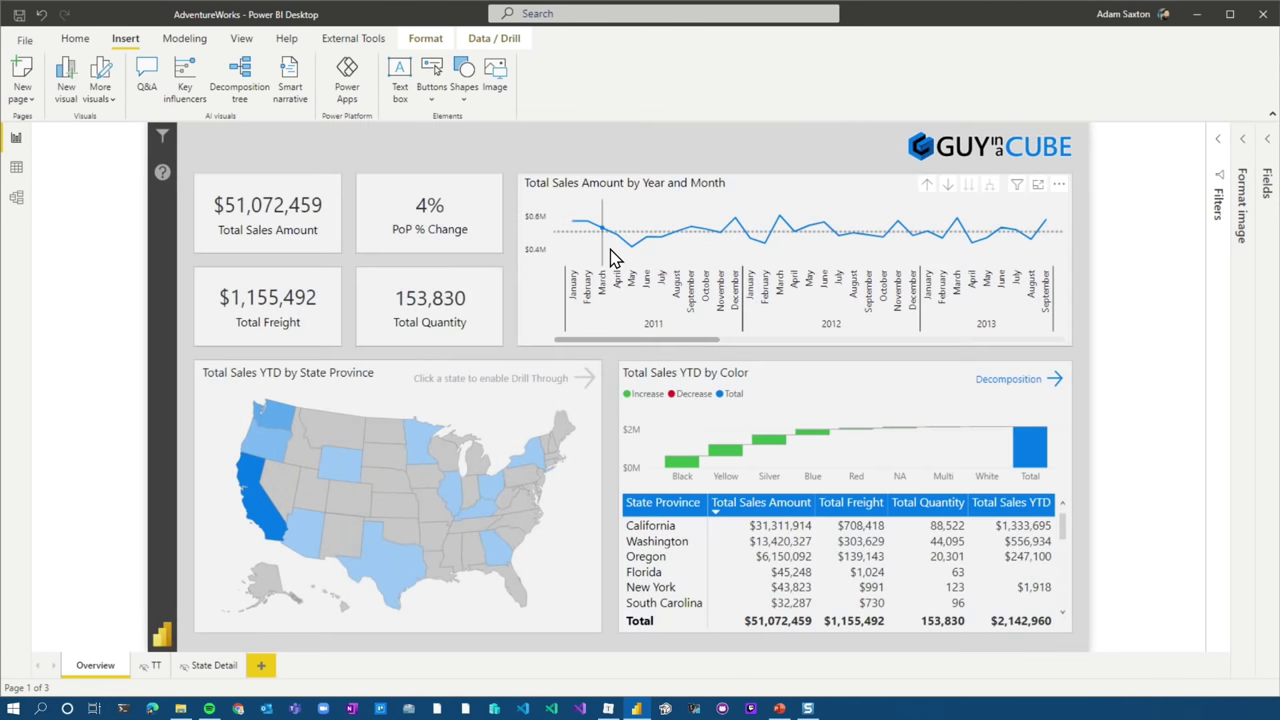
pyautogui.click(160, 178)
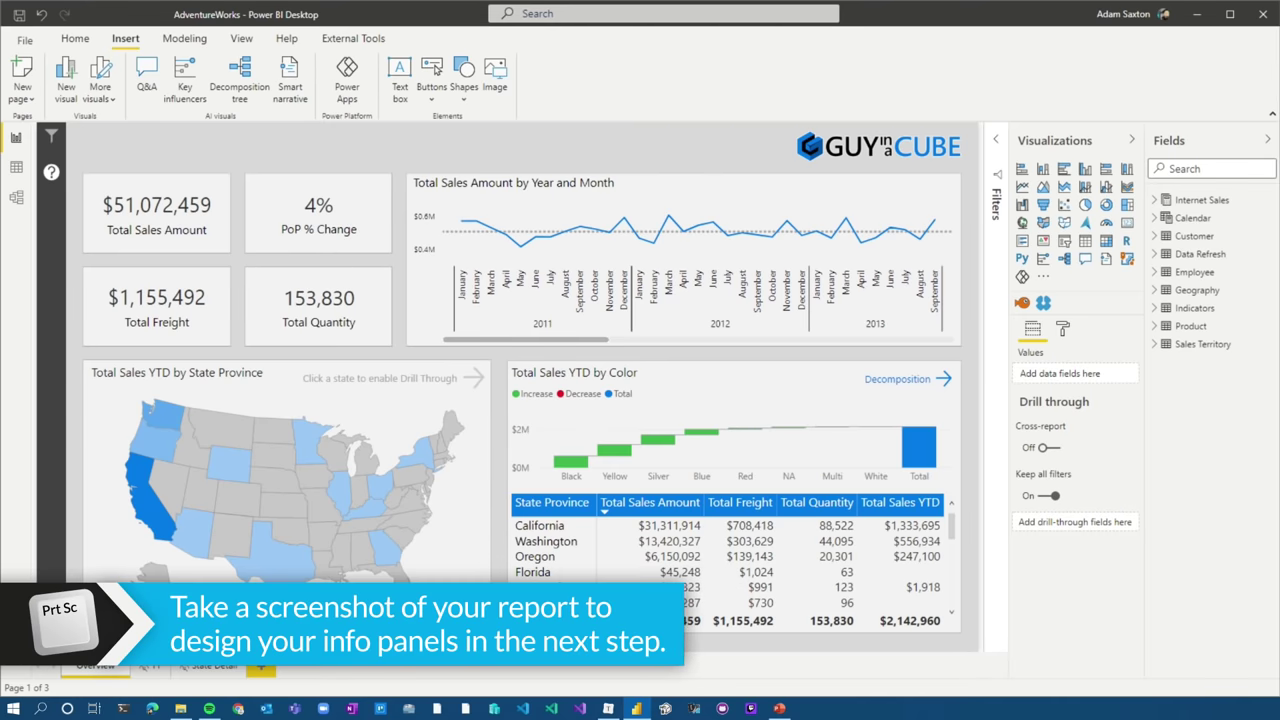
# Capture the report canvas region as a Snagit image for use in PowerPoint.
pyautogui.press('Print')
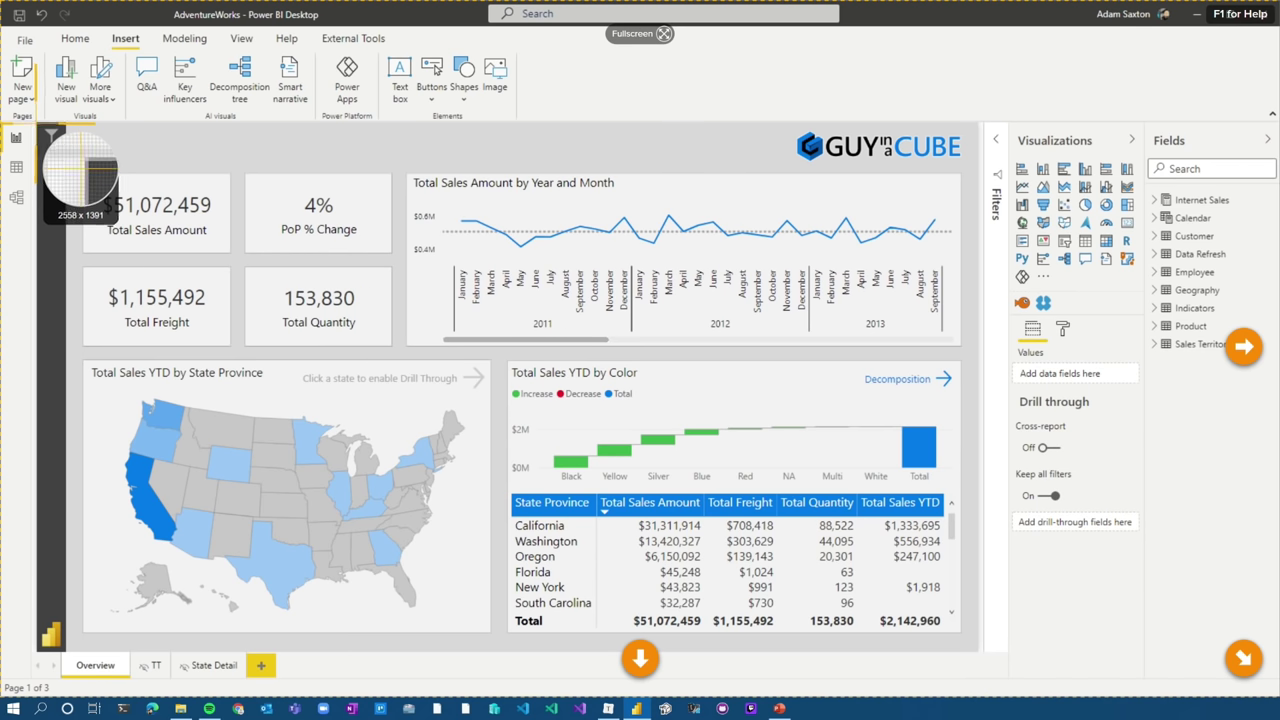
pyautogui.moveTo(38, 122); pyautogui.dragTo(978, 651)
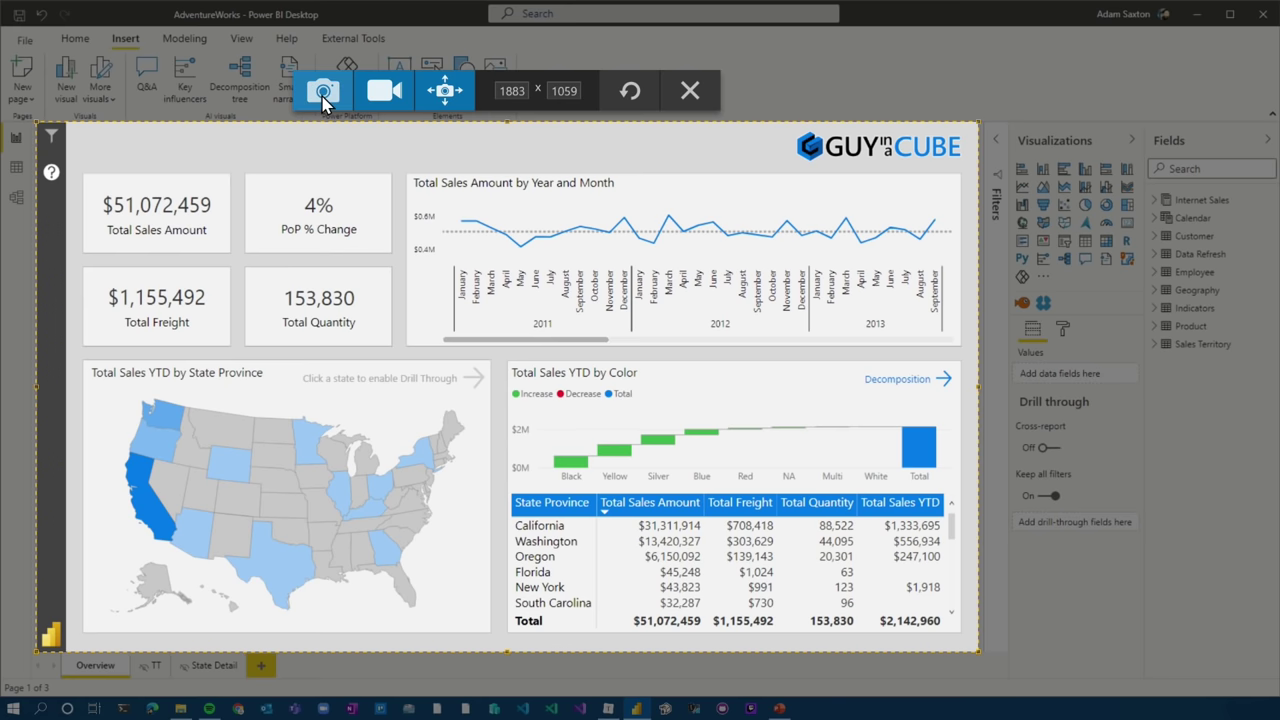
pyautogui.click(323, 92)
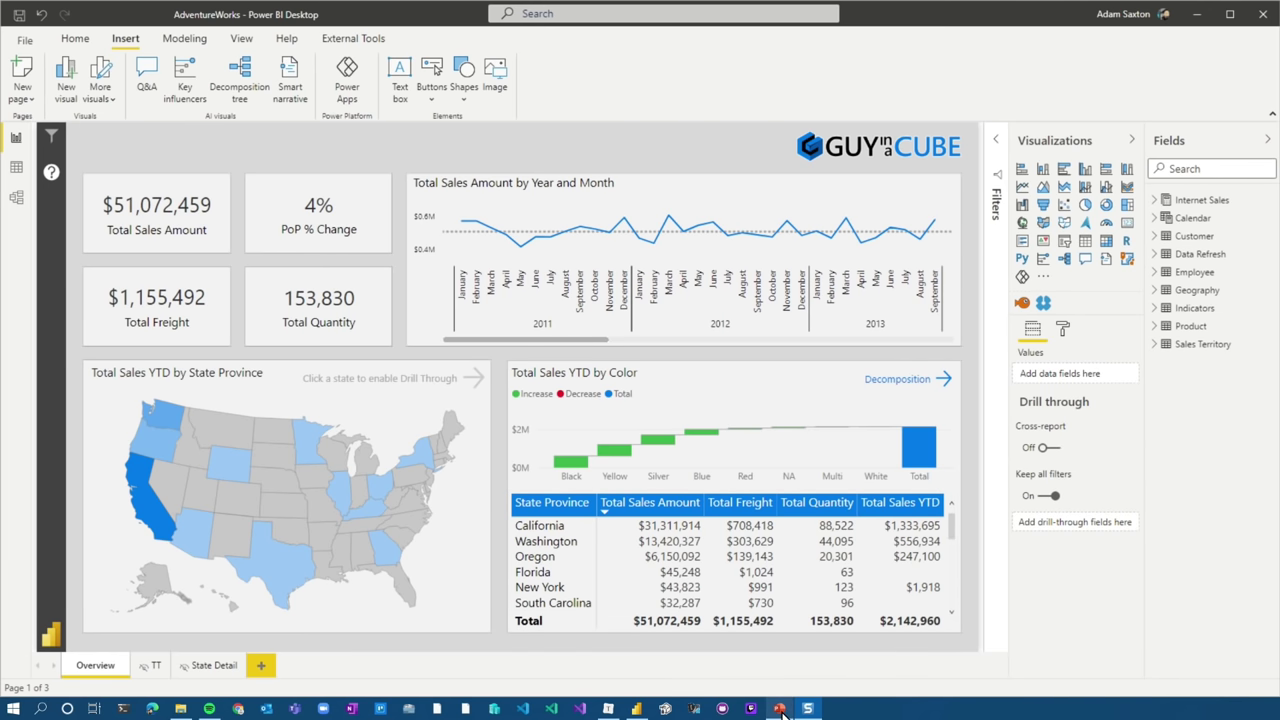
pyautogui.click(780, 708)
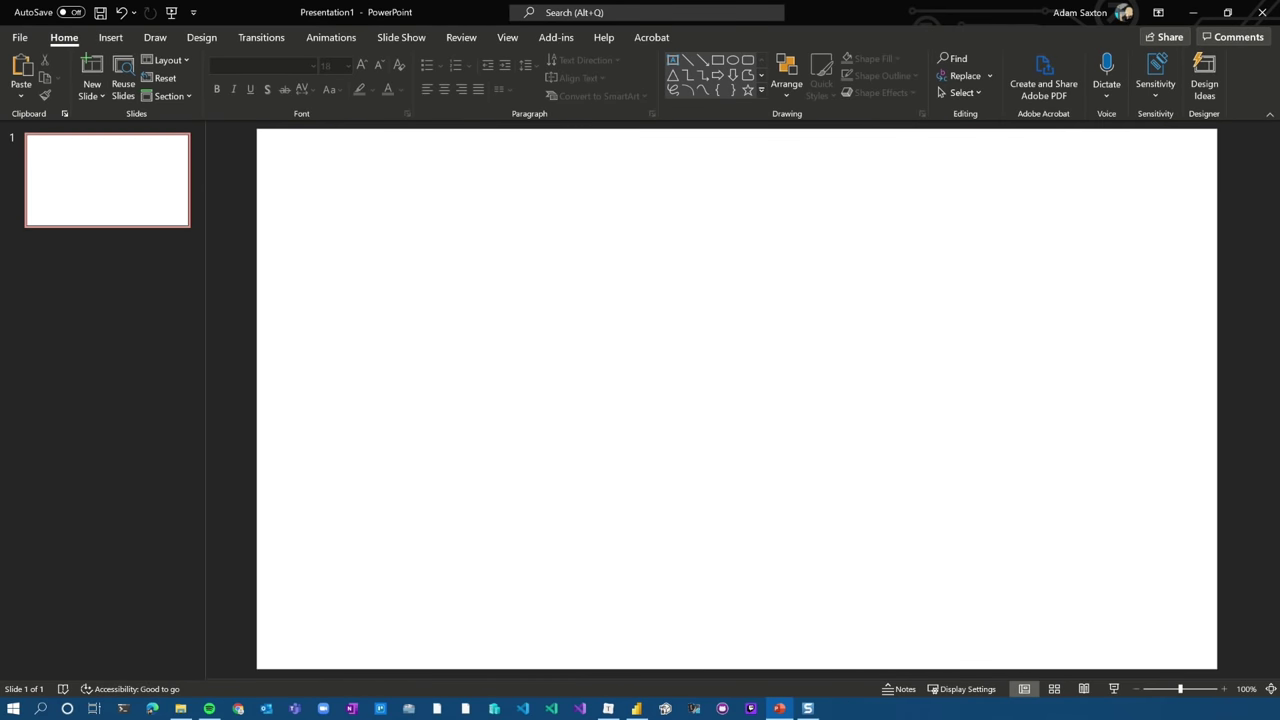
# Deselect the pasted report screenshot on the slide and close the Design Ideas pane.
pyautogui.click(650, 424)
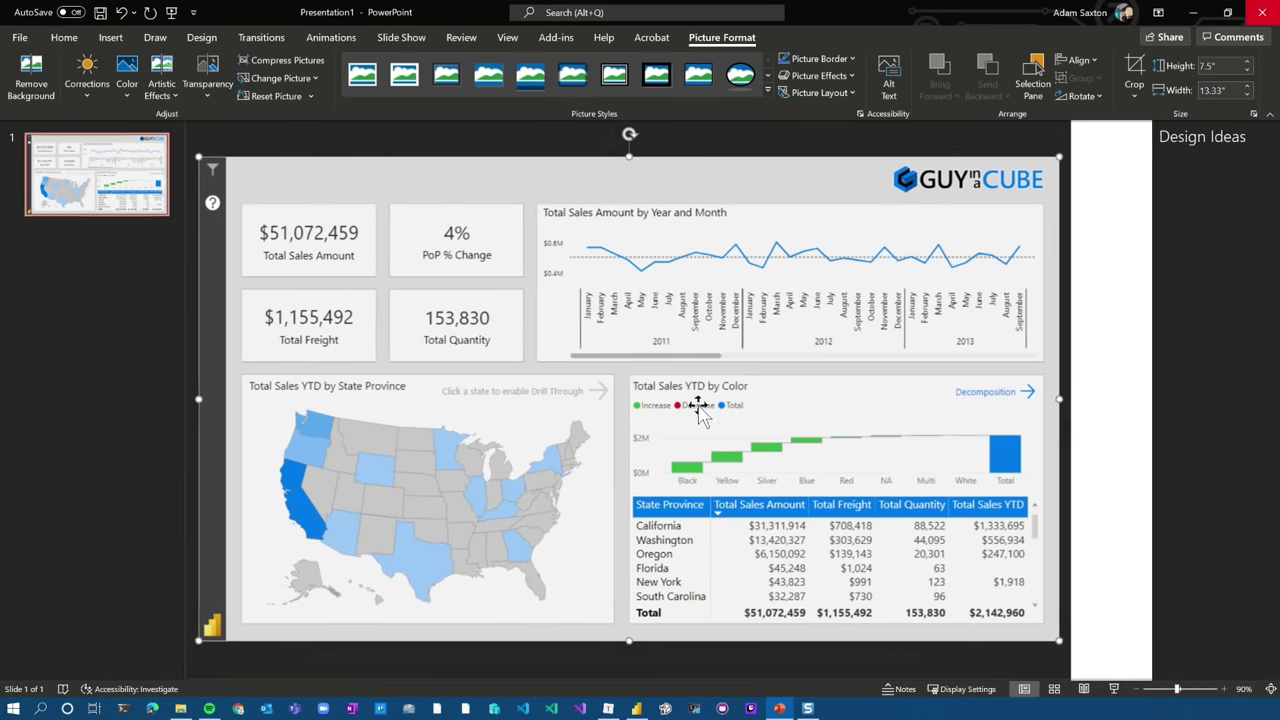
pyautogui.click(851, 142)
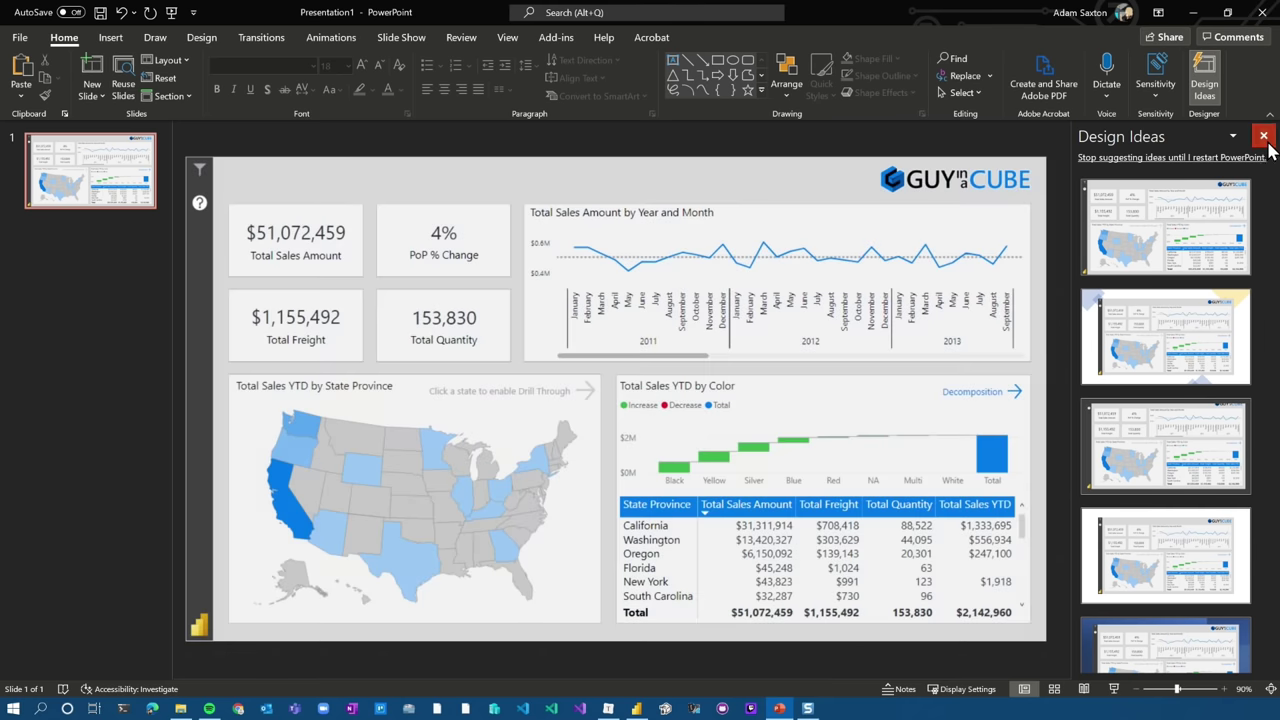
pyautogui.click(1263, 135)
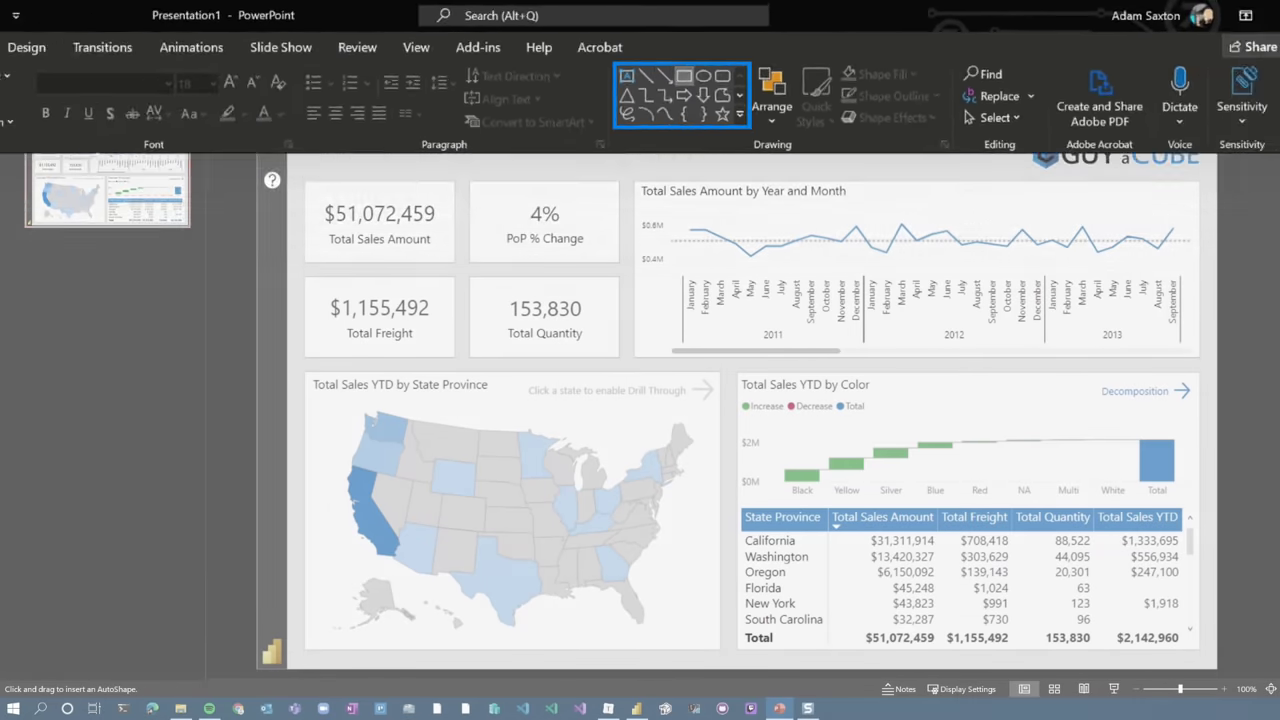
# Draw a rectangle covering the slide, filled #0079EB at 80% transparency.
pyautogui.moveTo(257, 129); pyautogui.dragTo(1190, 652)
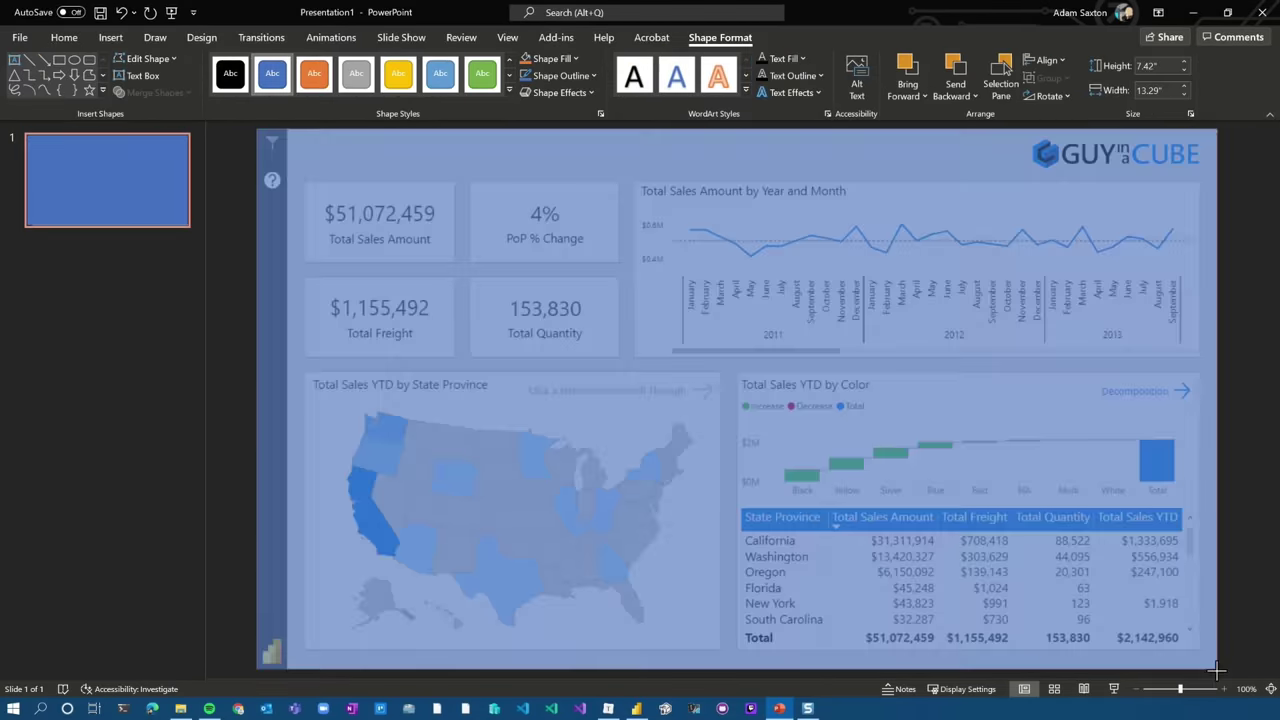
pyautogui.moveTo(1218, 670); pyautogui.dragTo(1217, 669)
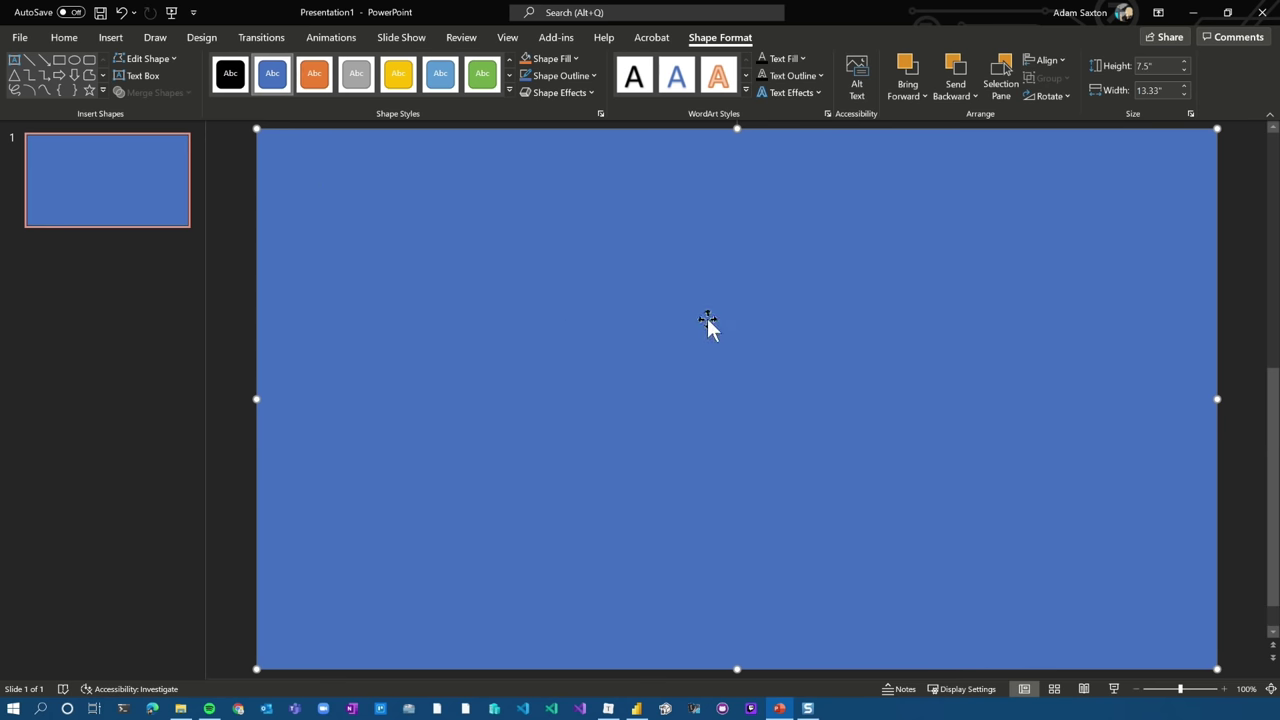
pyautogui.rightClick(707, 320)
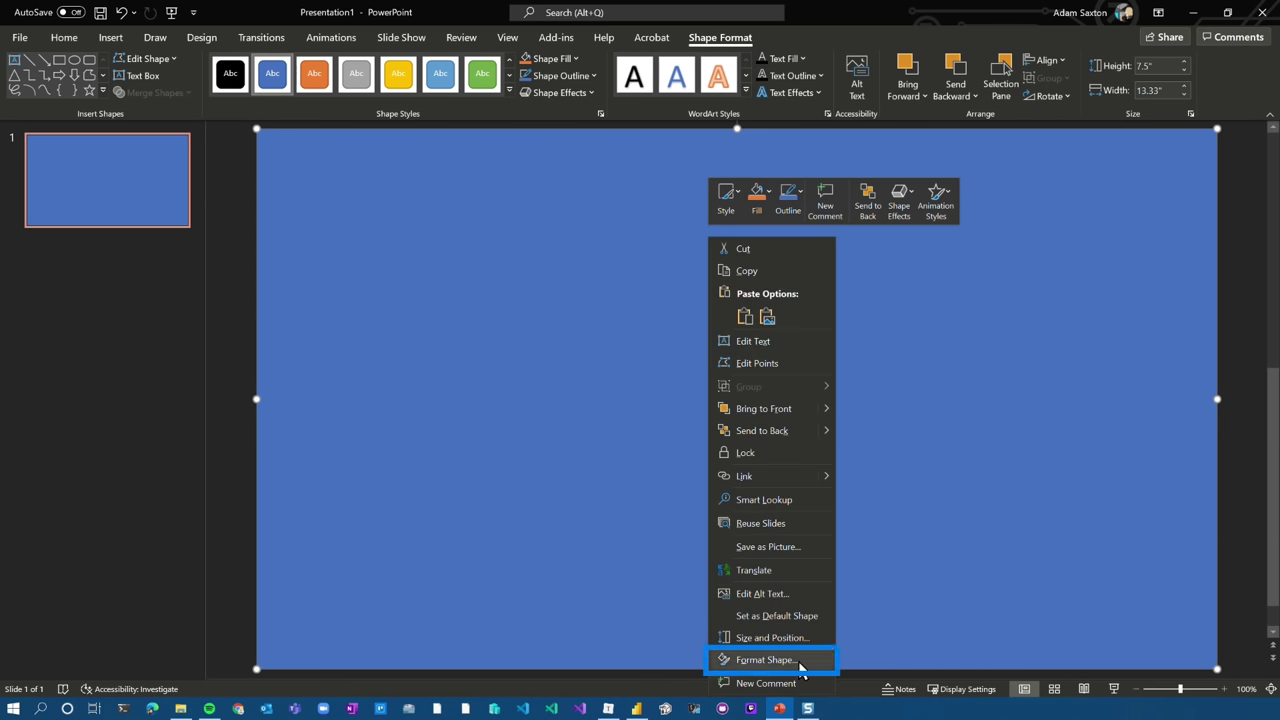
pyautogui.click(766, 660)
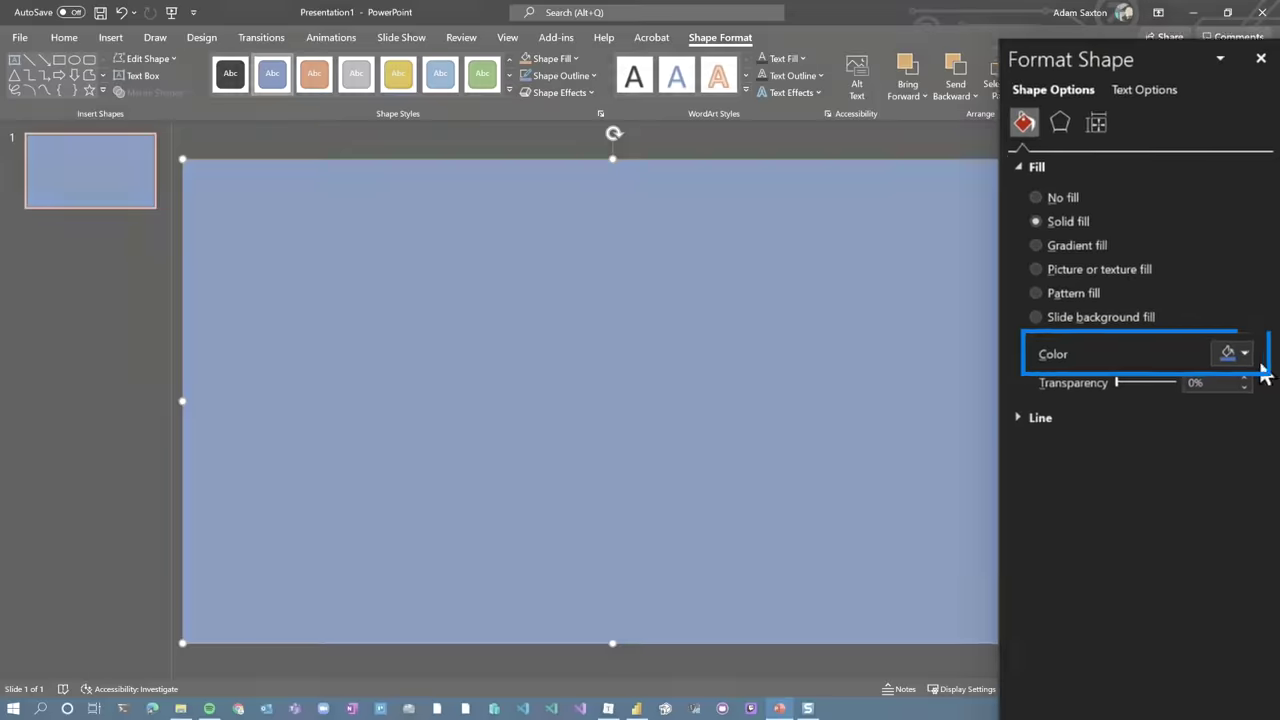
pyautogui.click(1242, 356)
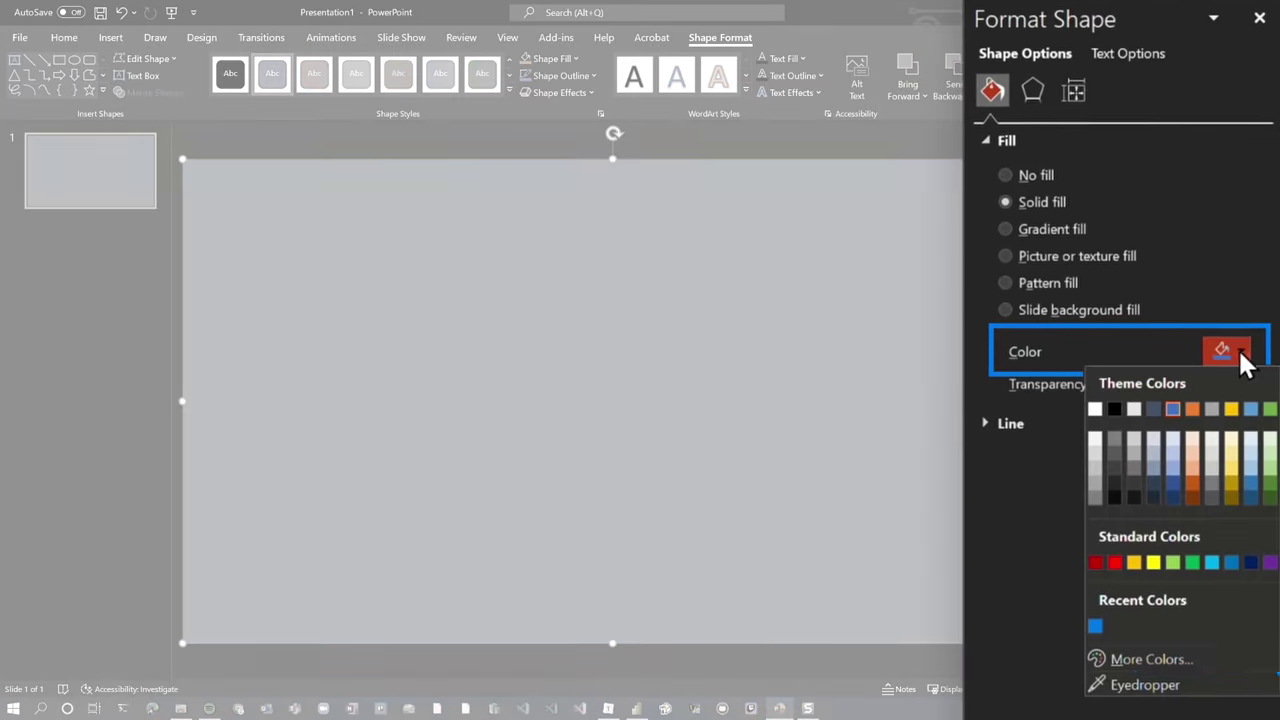
pyautogui.click(1148, 659)
pyautogui.write('#0079EB')
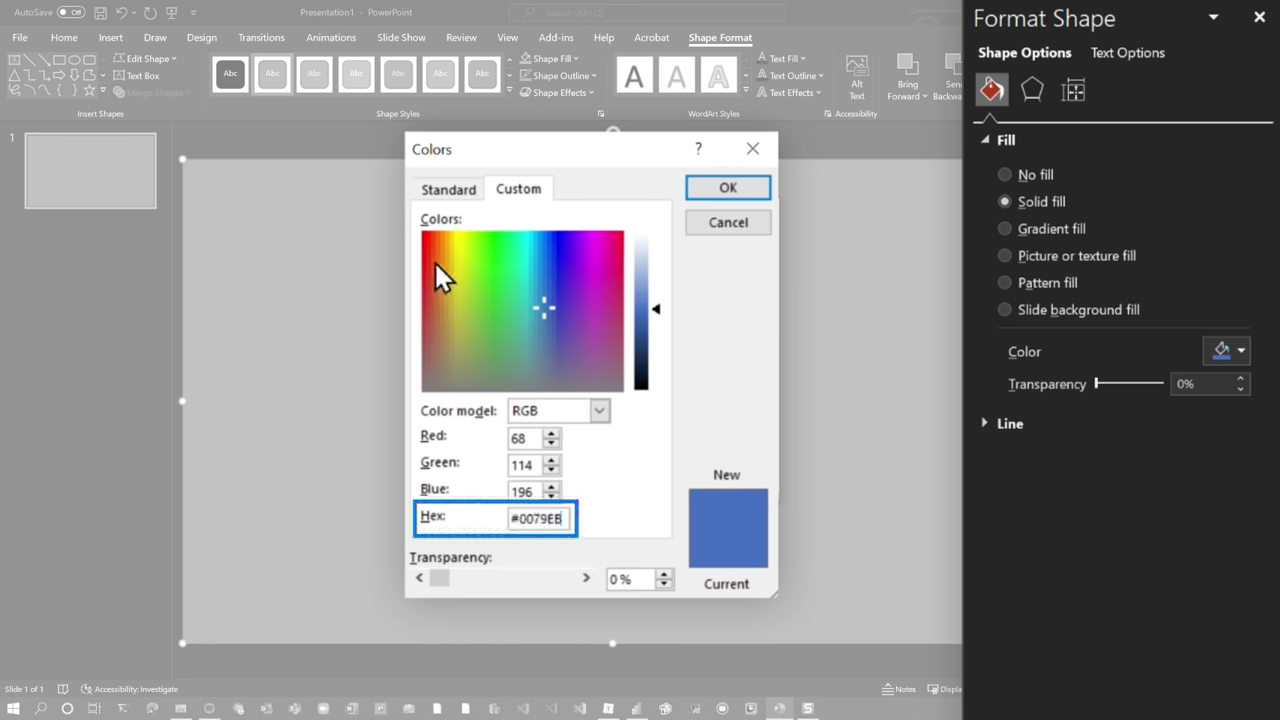
pyautogui.click(769, 190)
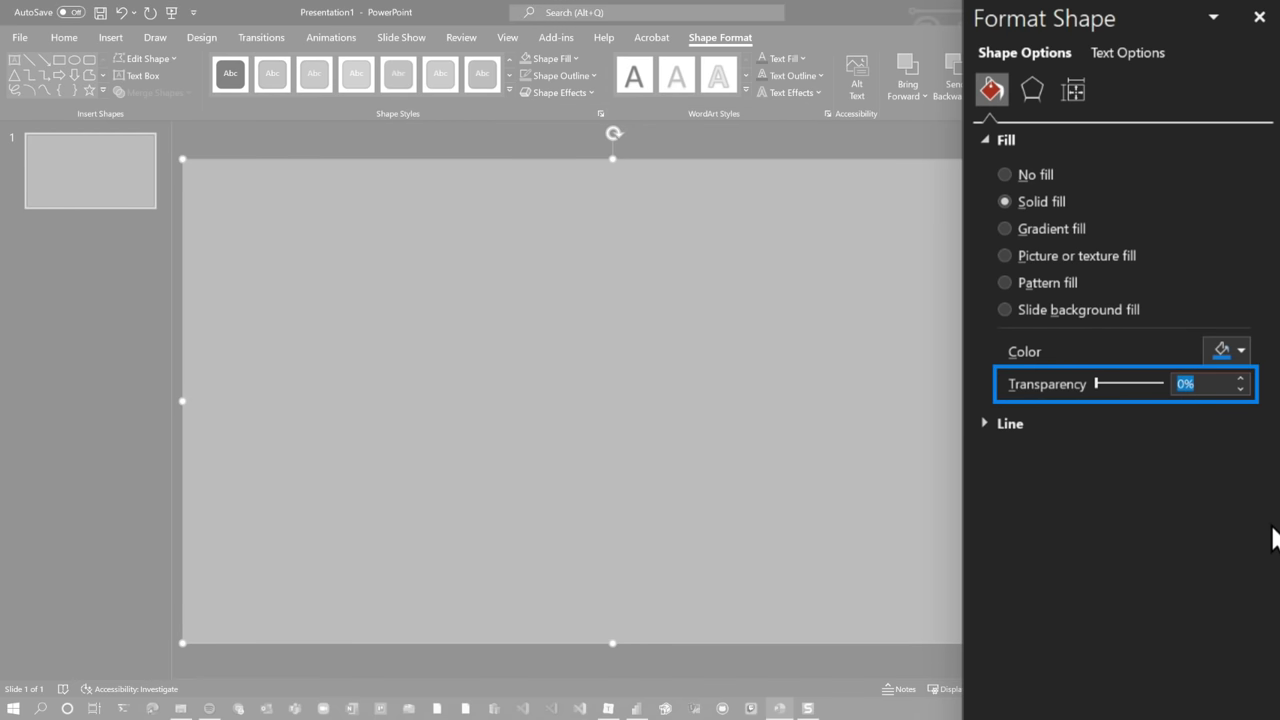
pyautogui.write('80')
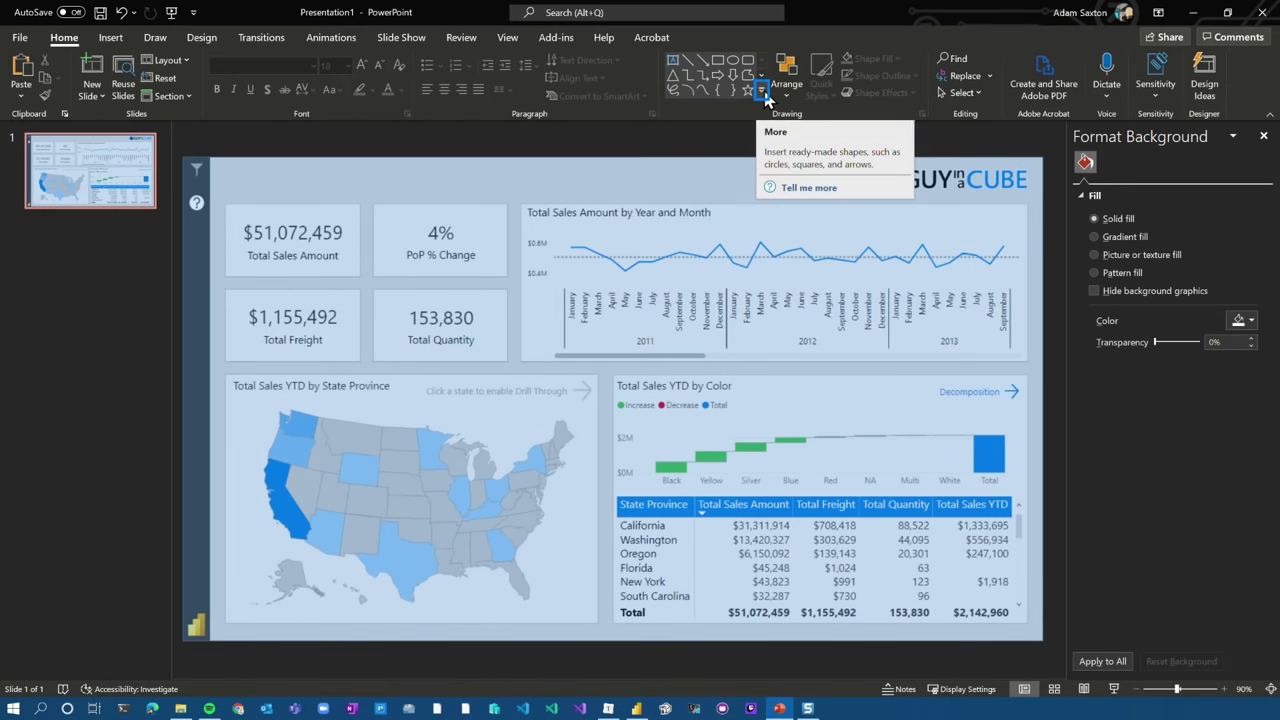
pyautogui.click(682, 179)
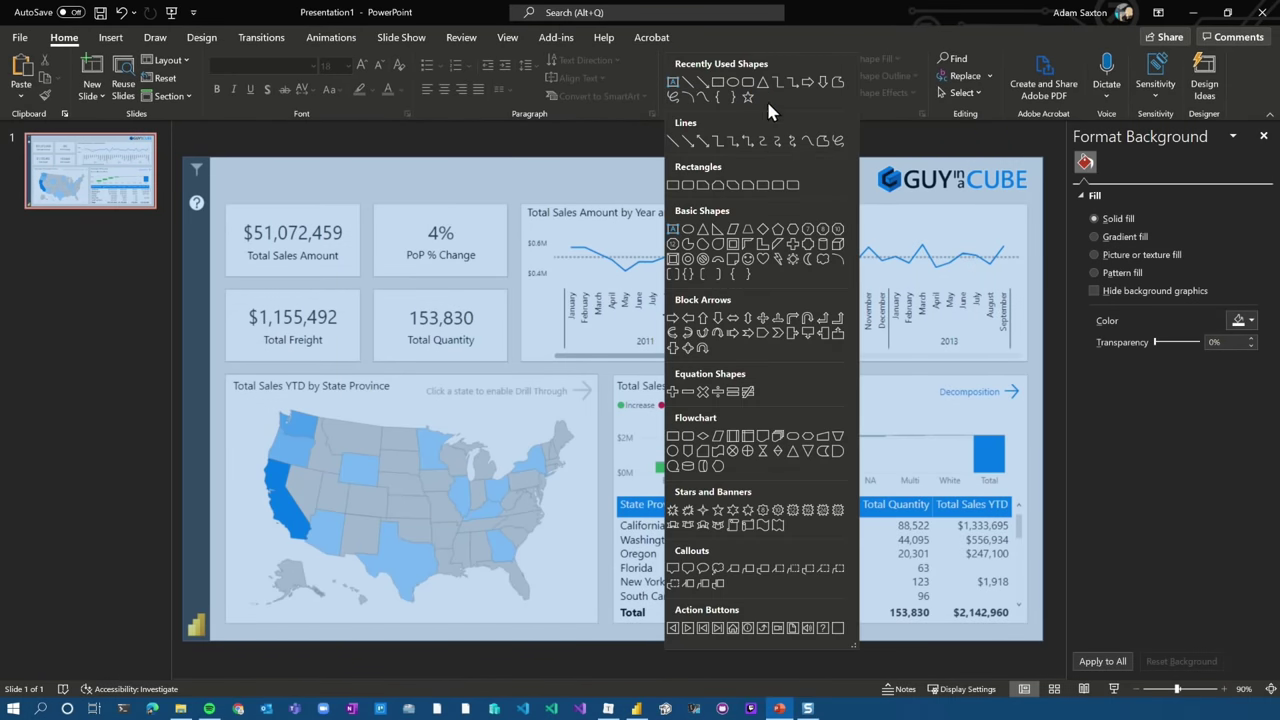
# Add a rectangular callout pointing at the filter icon reading 'Click here for more filter options'.
pyautogui.click(672, 568)
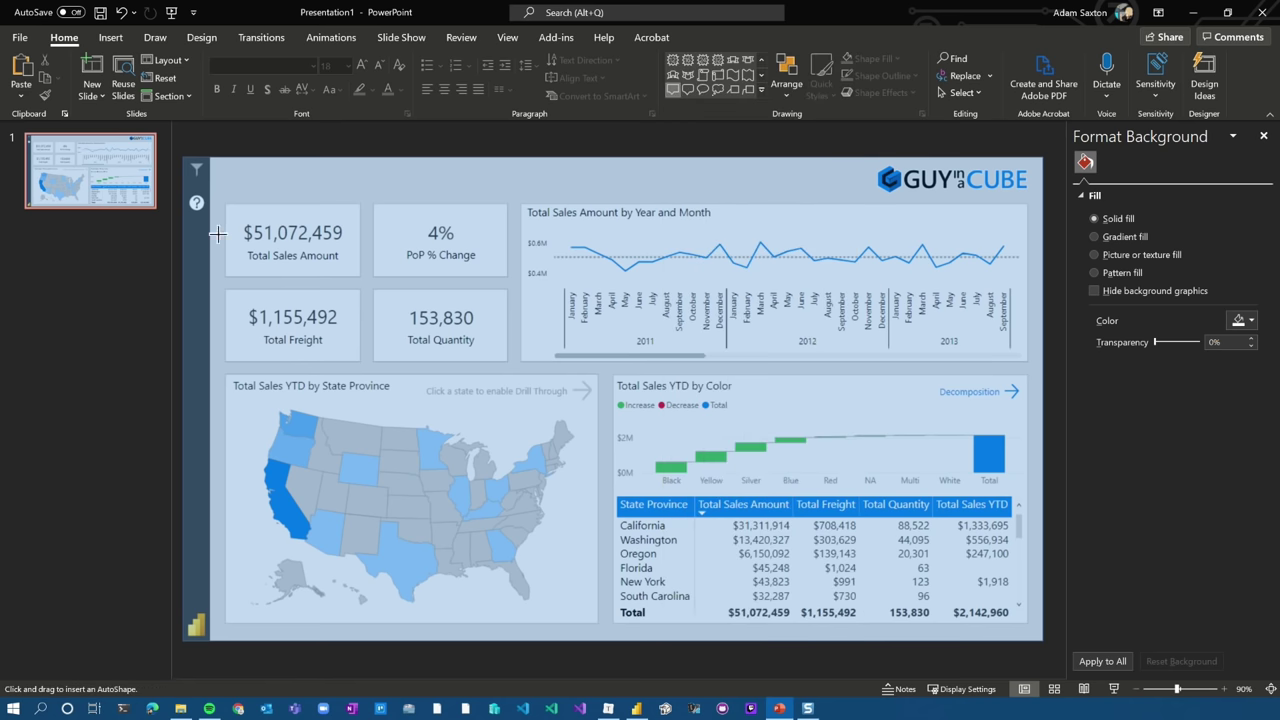
pyautogui.moveTo(225, 193); pyautogui.dragTo(346, 256)
pyautogui.moveTo(259, 263); pyautogui.dragTo(203, 173)
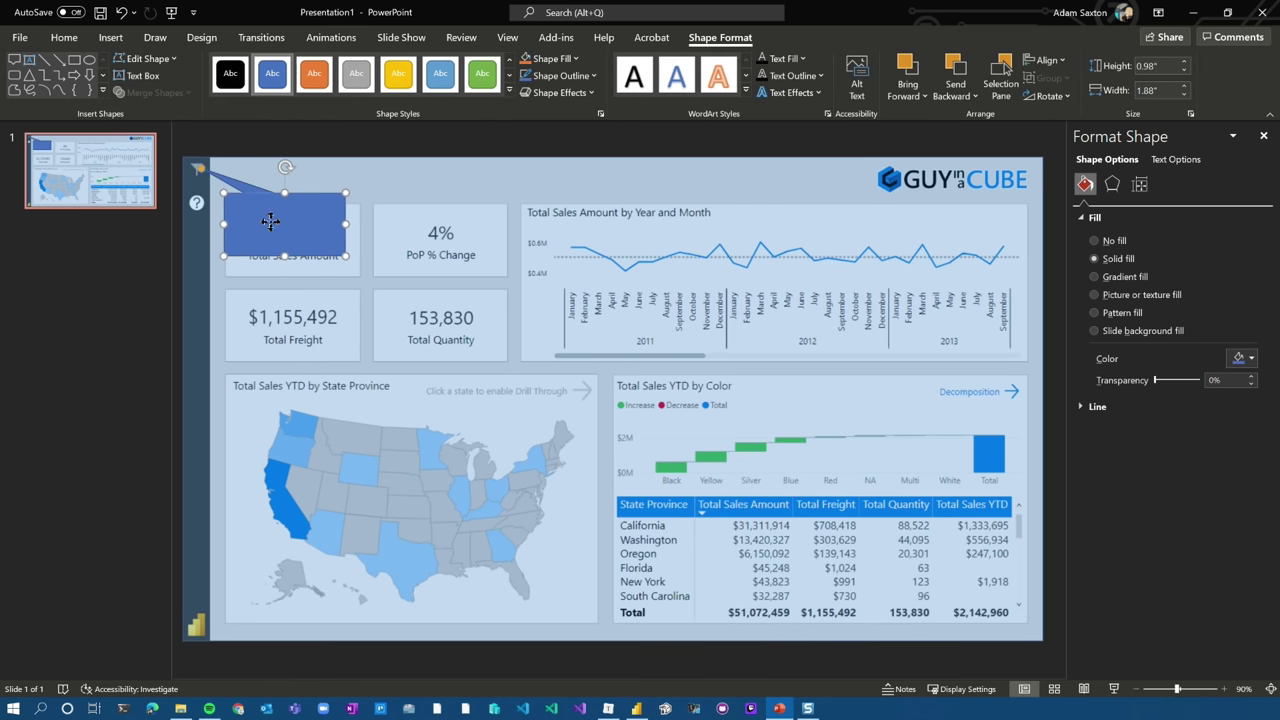
pyautogui.write('Click here for more filter options')
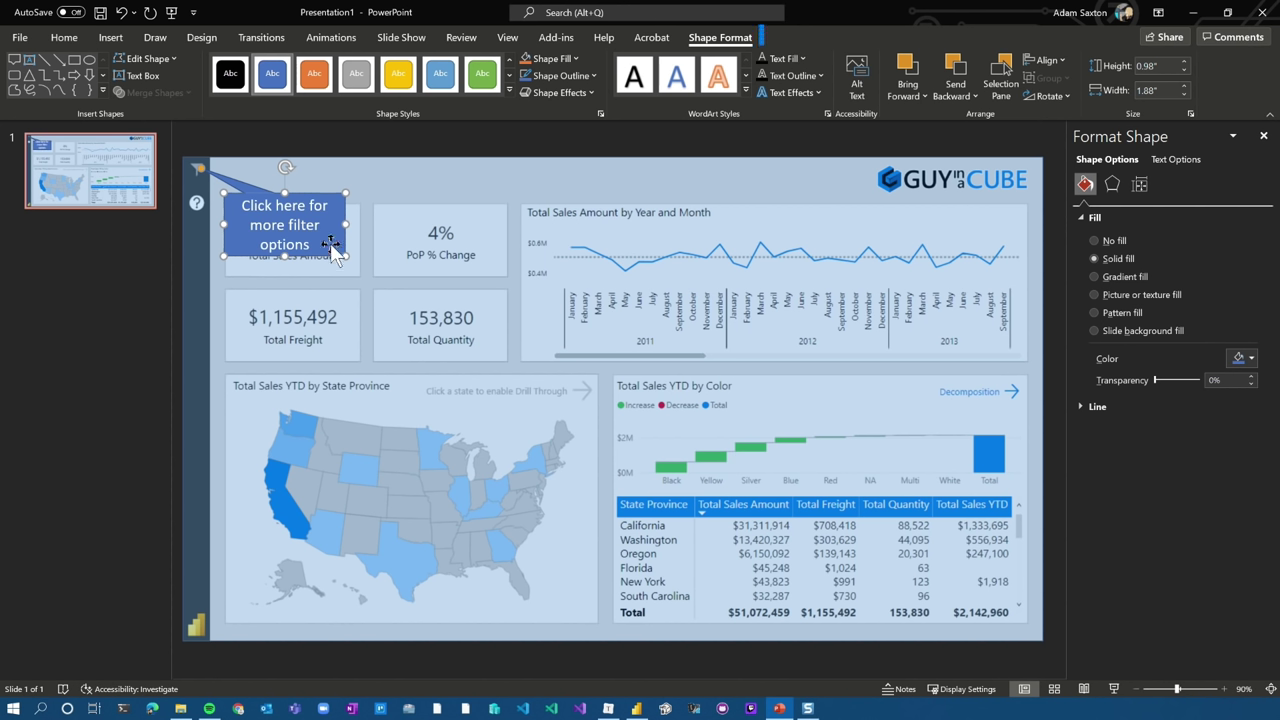
# Style the callout with a white fill, light outline and dark text.
pyautogui.click(575, 62)
pyautogui.click(524, 97)
pyautogui.click(594, 76)
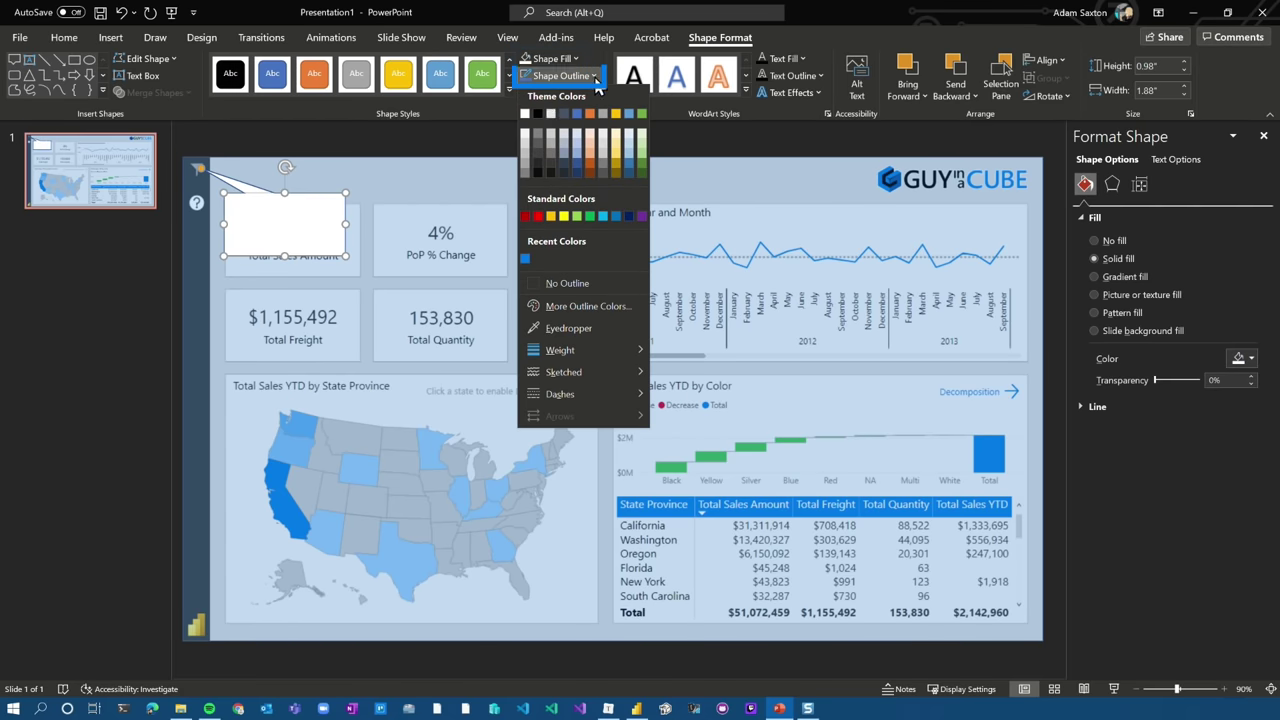
pyautogui.click(525, 113)
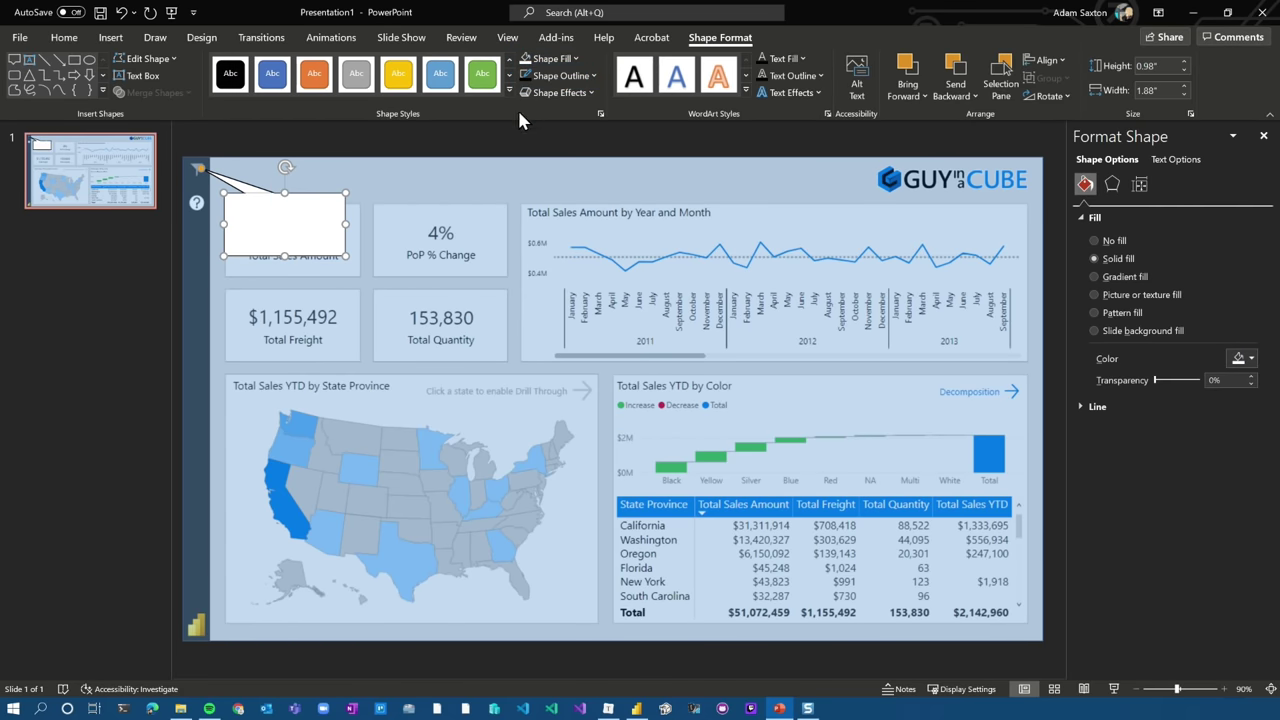
pyautogui.click(805, 59)
pyautogui.click(773, 121)
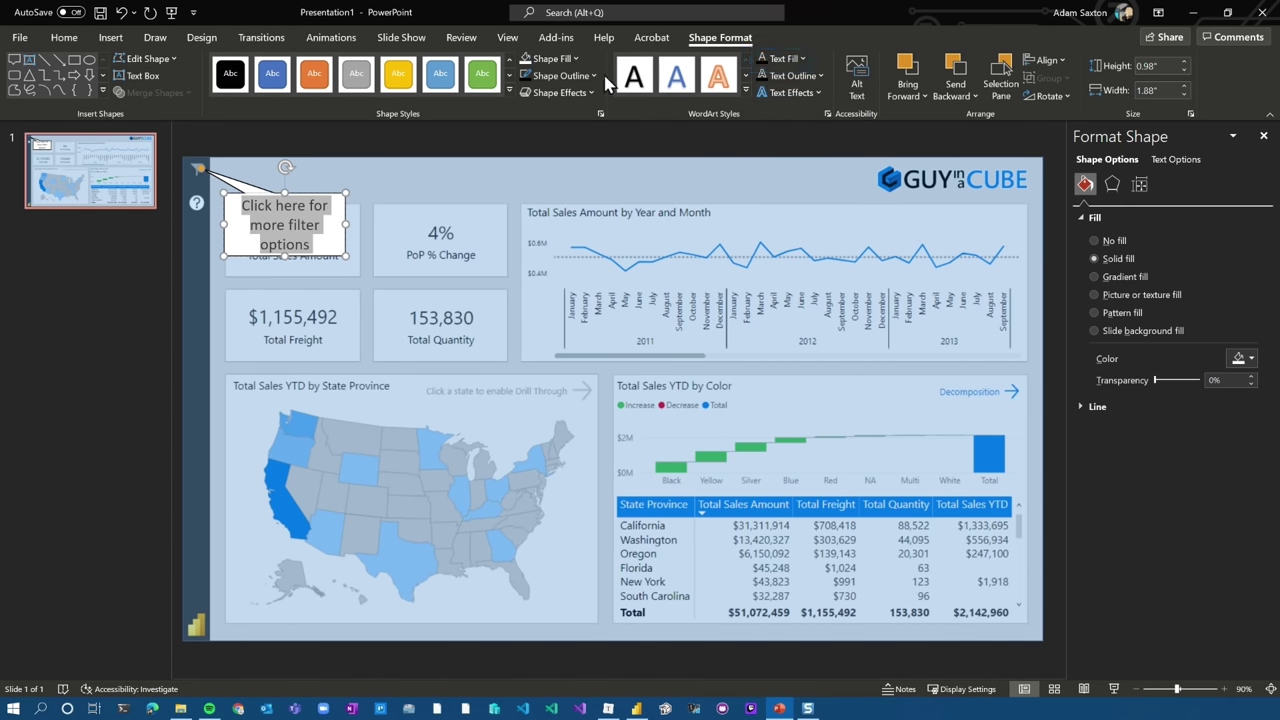
pyautogui.click(64, 37)
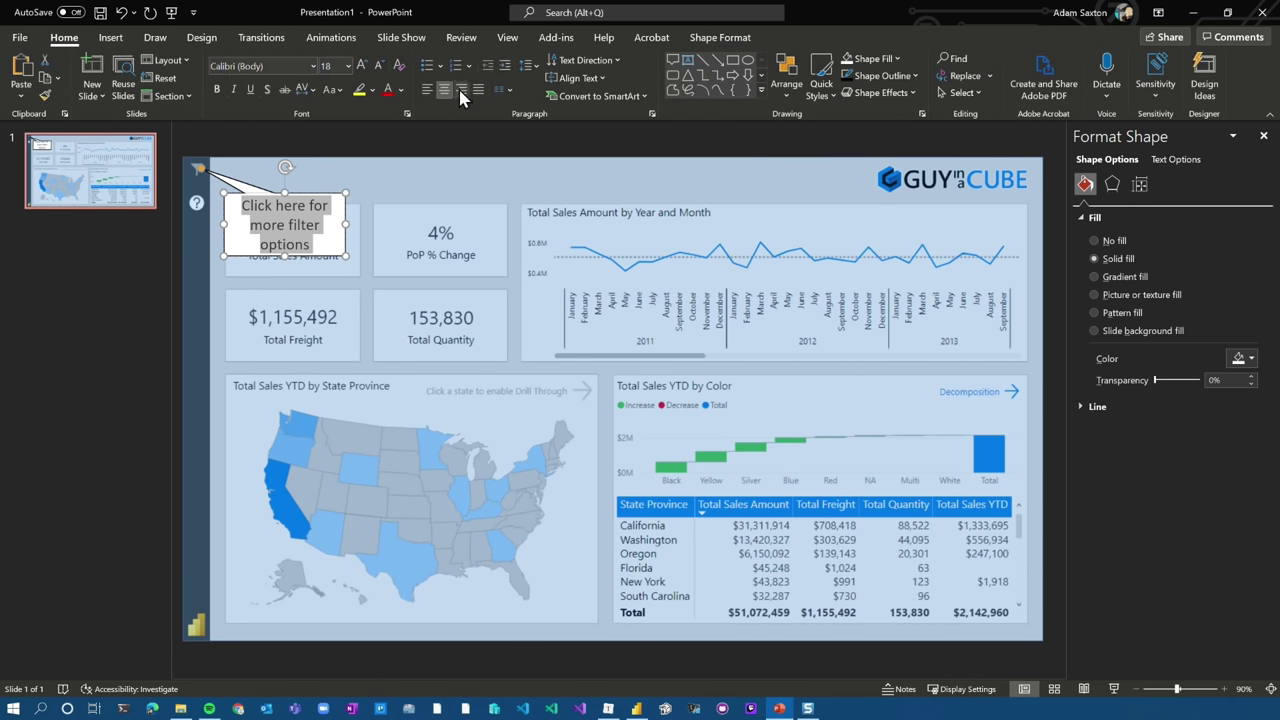
pyautogui.click(380, 67)
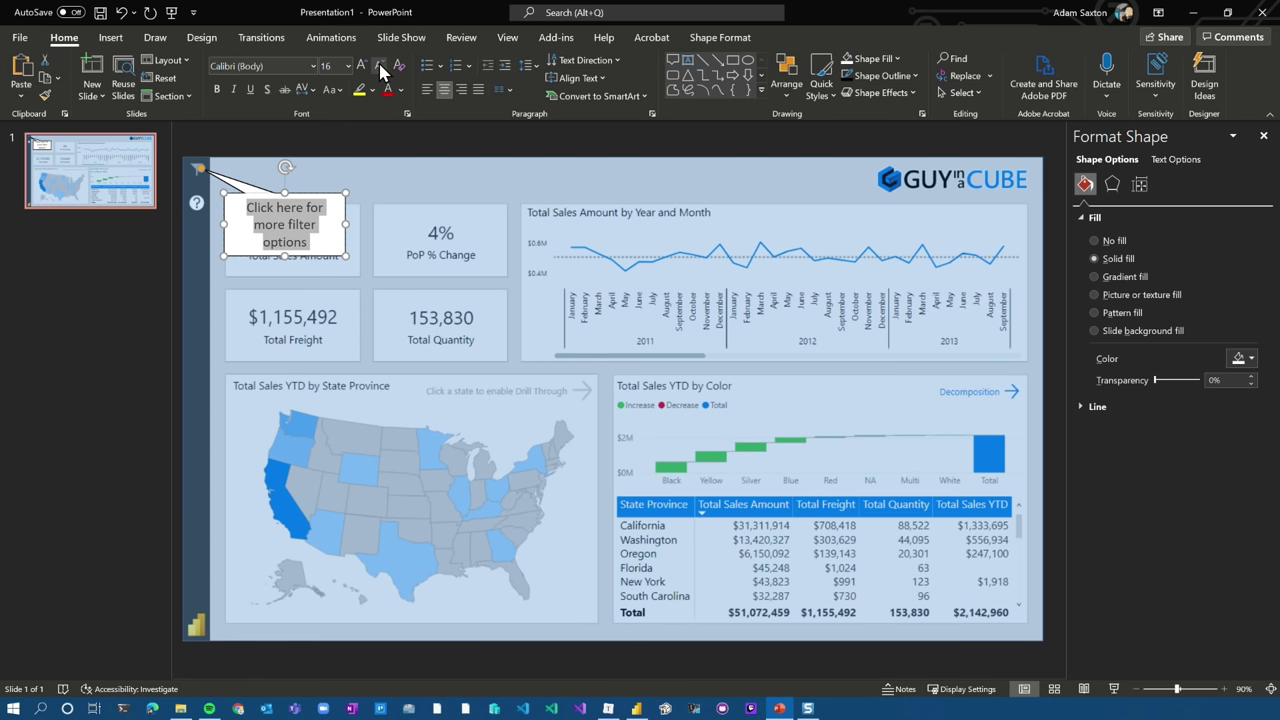
pyautogui.hotkey('ctrl', 'z')
pyautogui.hotkey('ctrl', 'z')
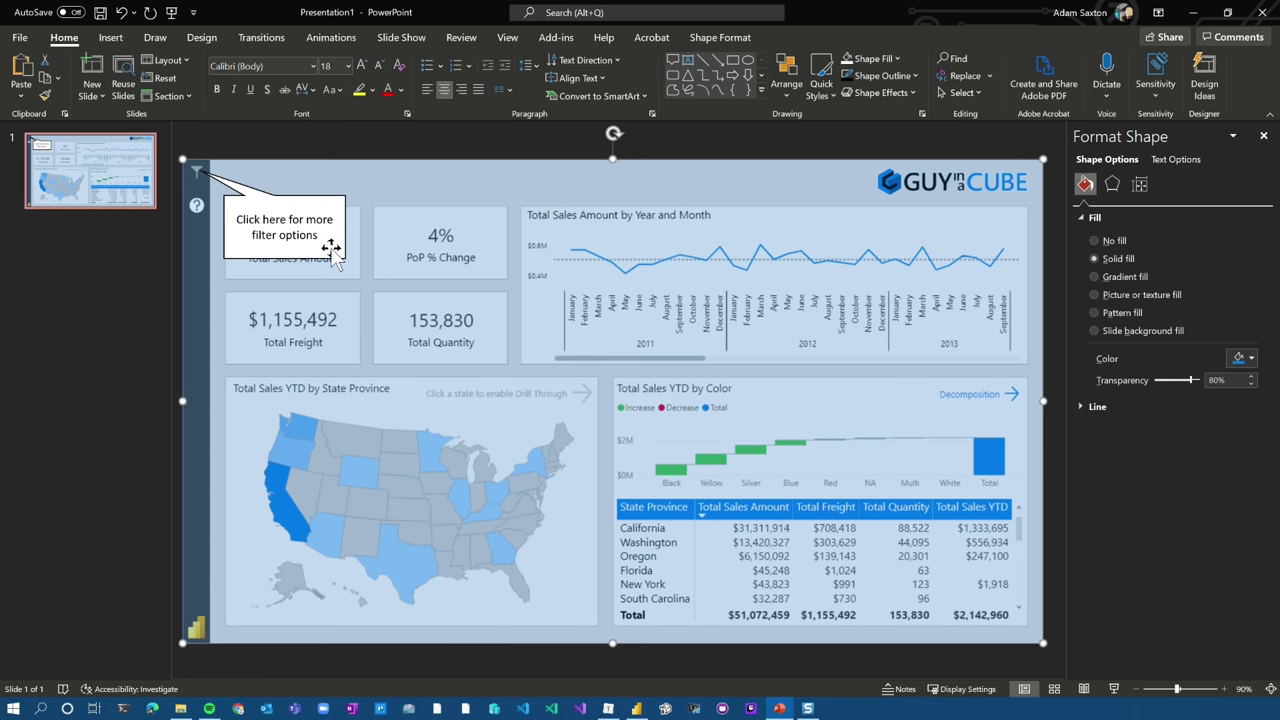
# Give the filter callout an outer drop shadow and realign its tail on the filter icon.
pyautogui.click(331, 250)
pyautogui.click(878, 92)
pyautogui.moveTo(896, 170)
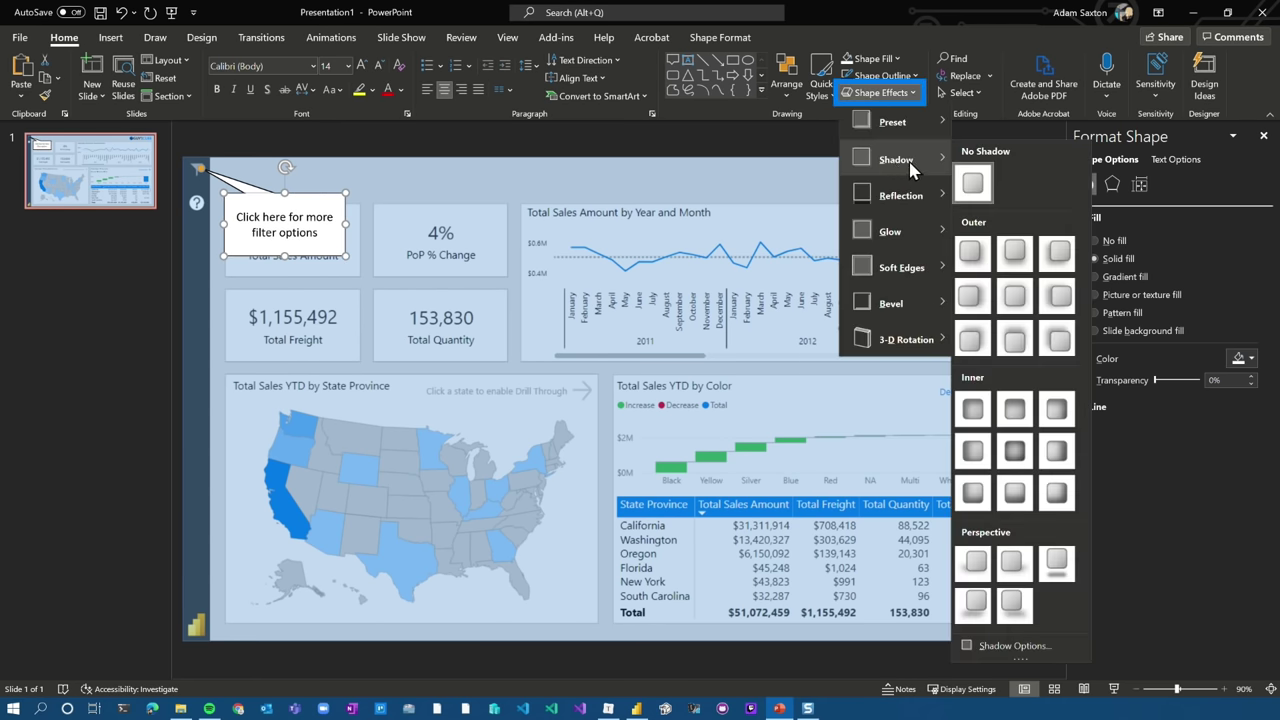
pyautogui.click(972, 251)
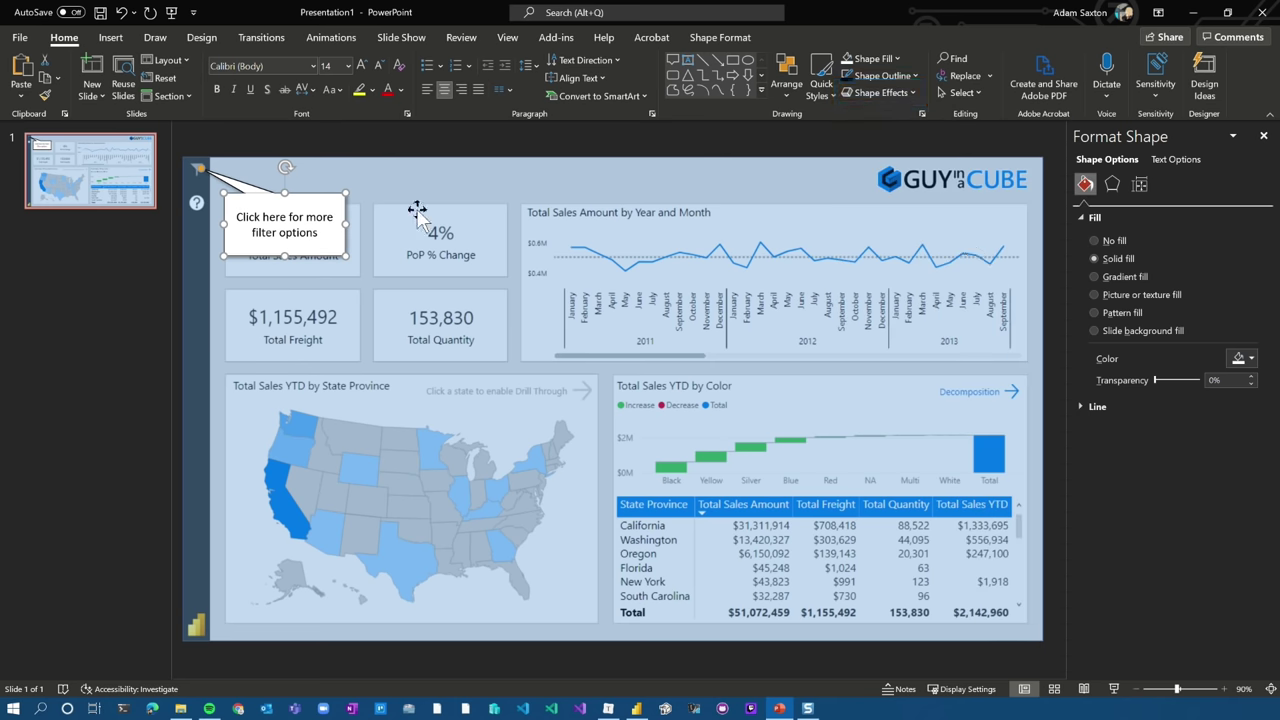
pyautogui.click(401, 189)
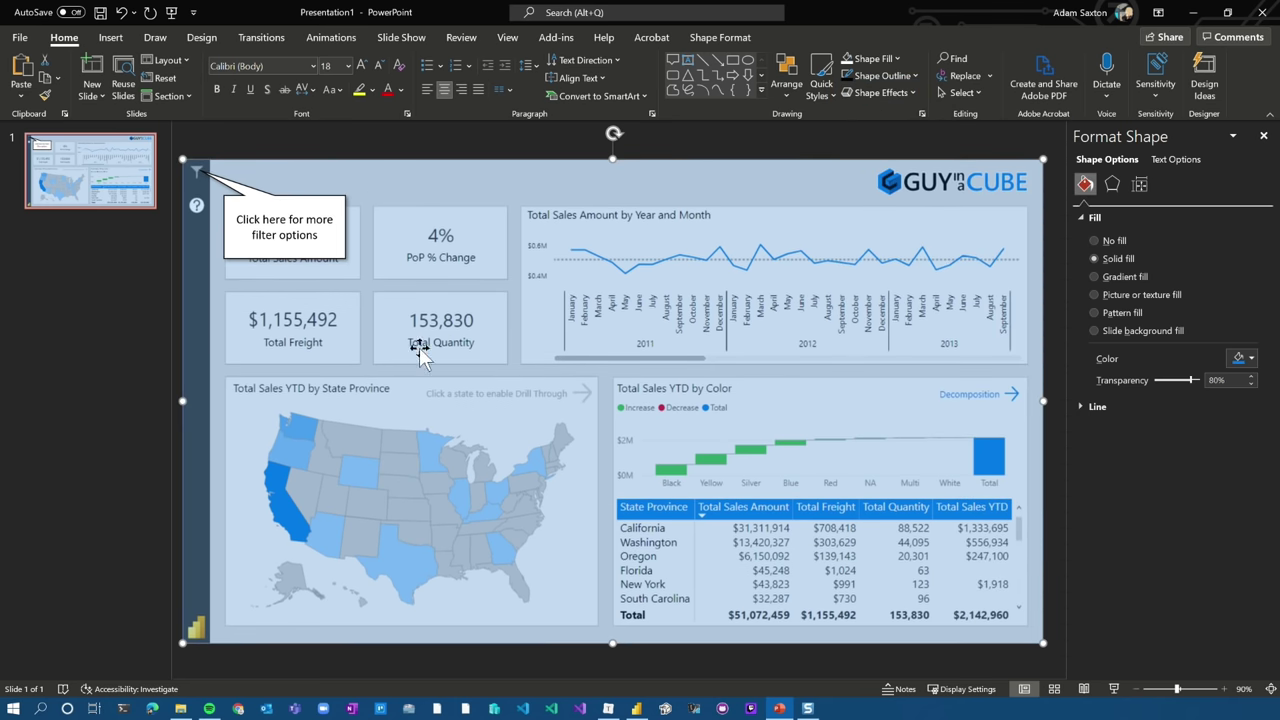
pyautogui.click(221, 184)
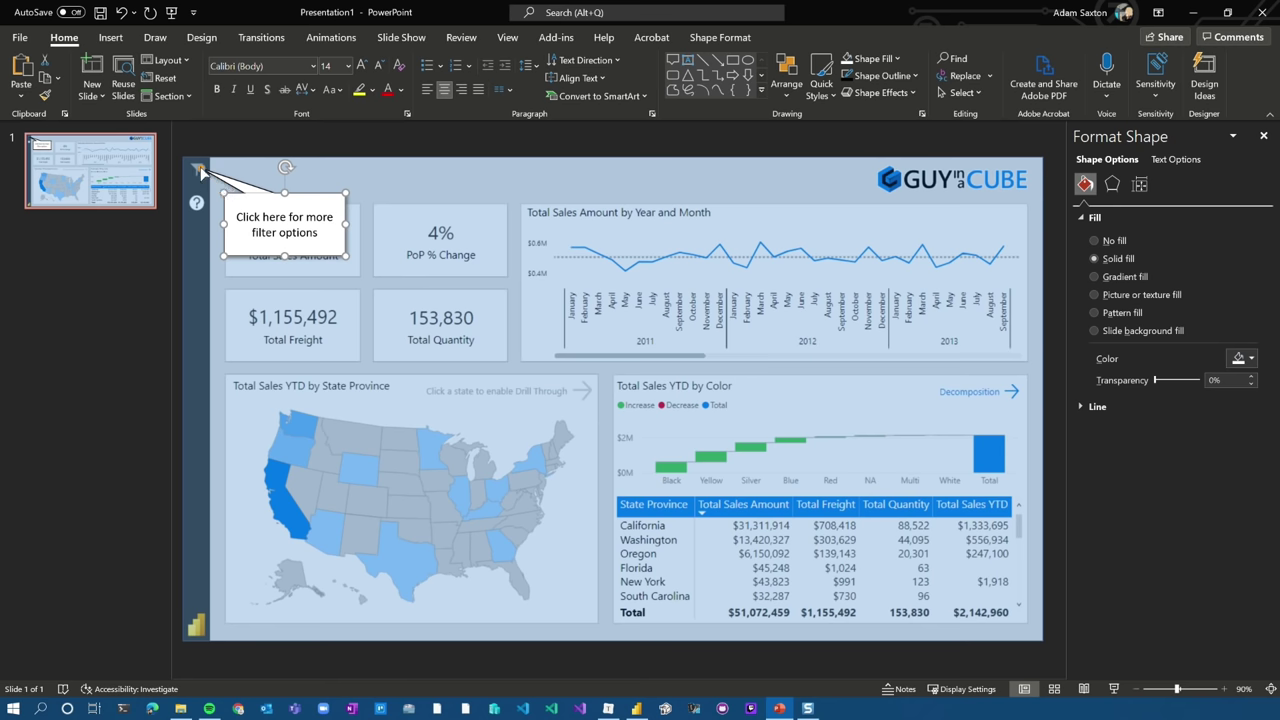
pyautogui.moveTo(200, 172); pyautogui.dragTo(210, 176)
pyautogui.click(628, 195)
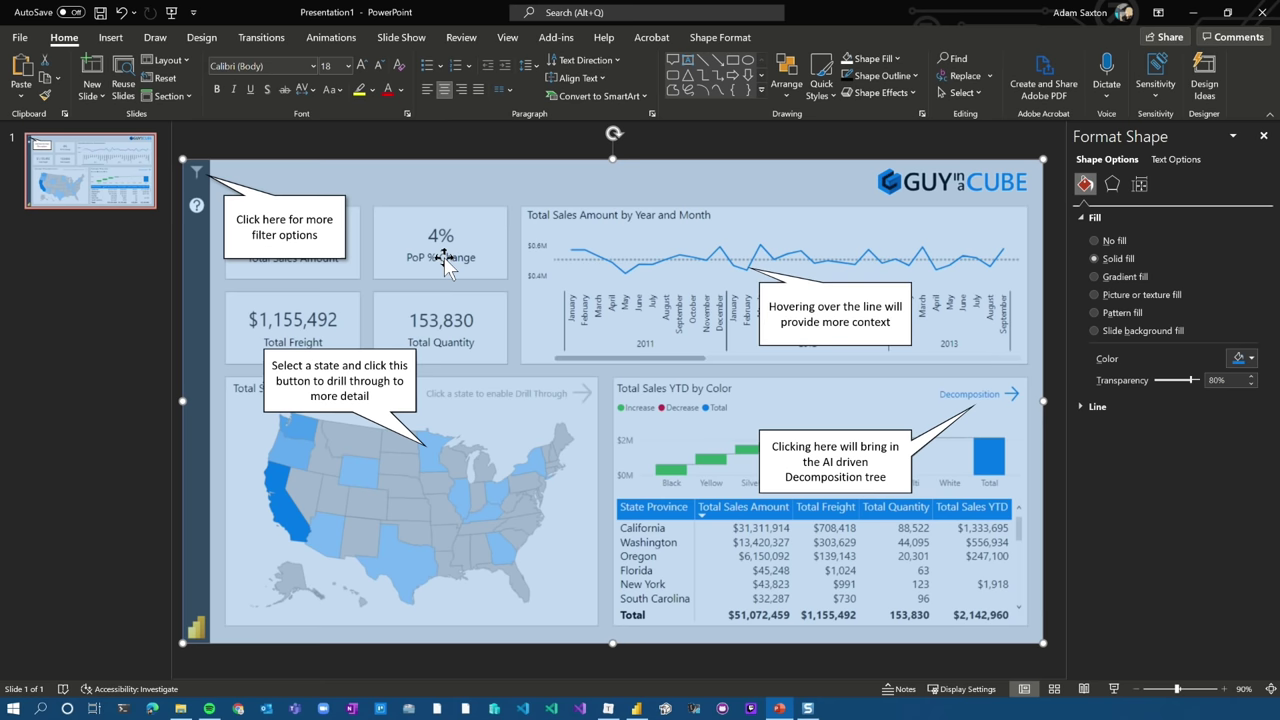
pyautogui.click(757, 158)
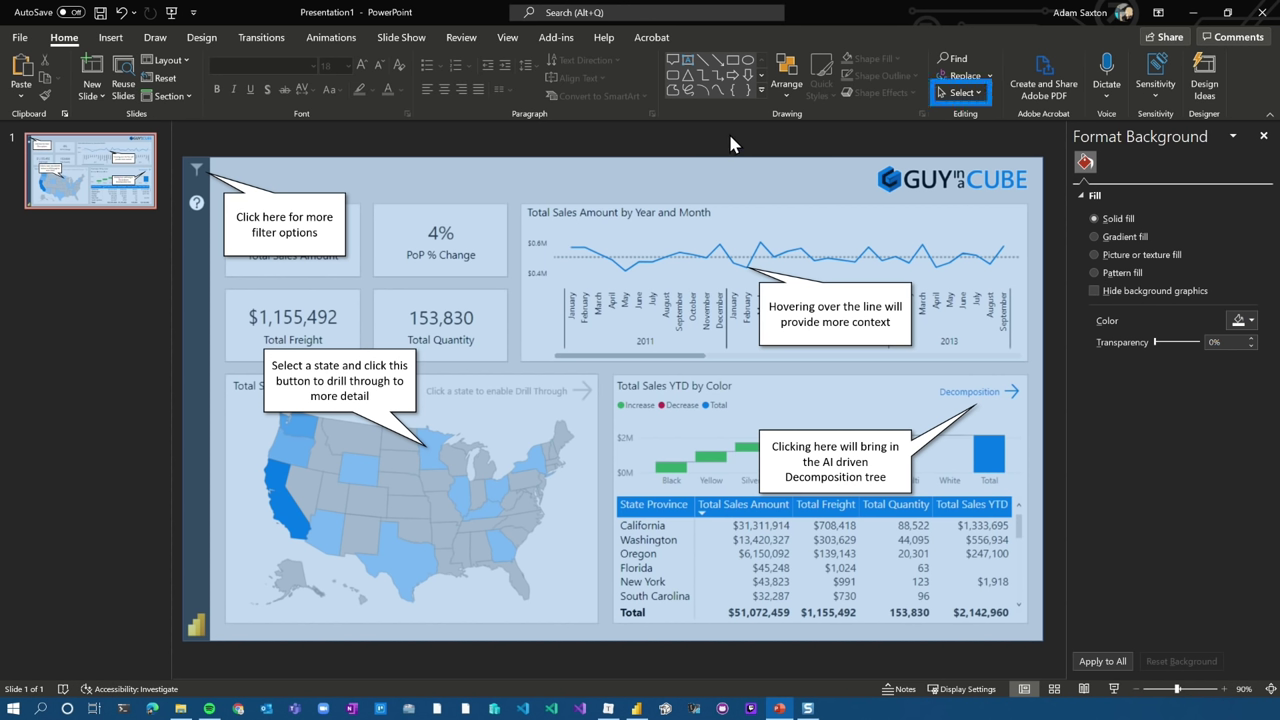
# In the Selection Pane, hide and reshow Picture 7 to preview the callouts alone.
pyautogui.click(960, 92)
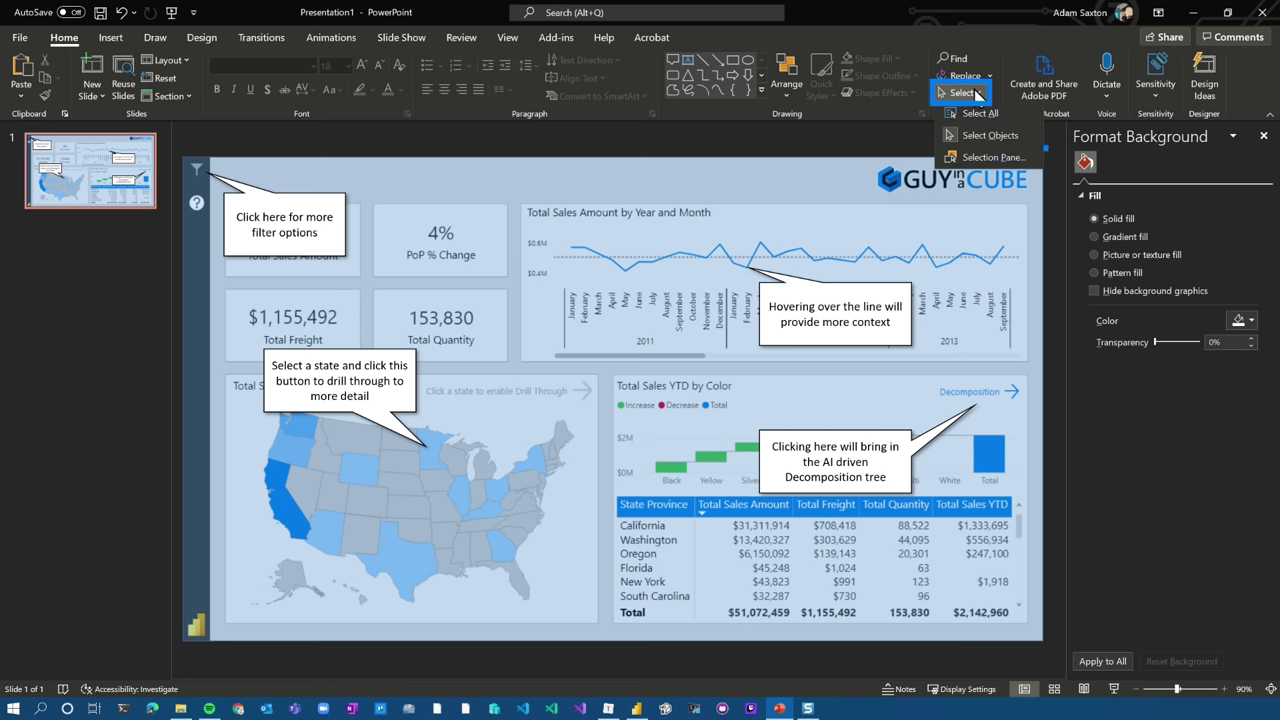
pyautogui.click(1015, 166)
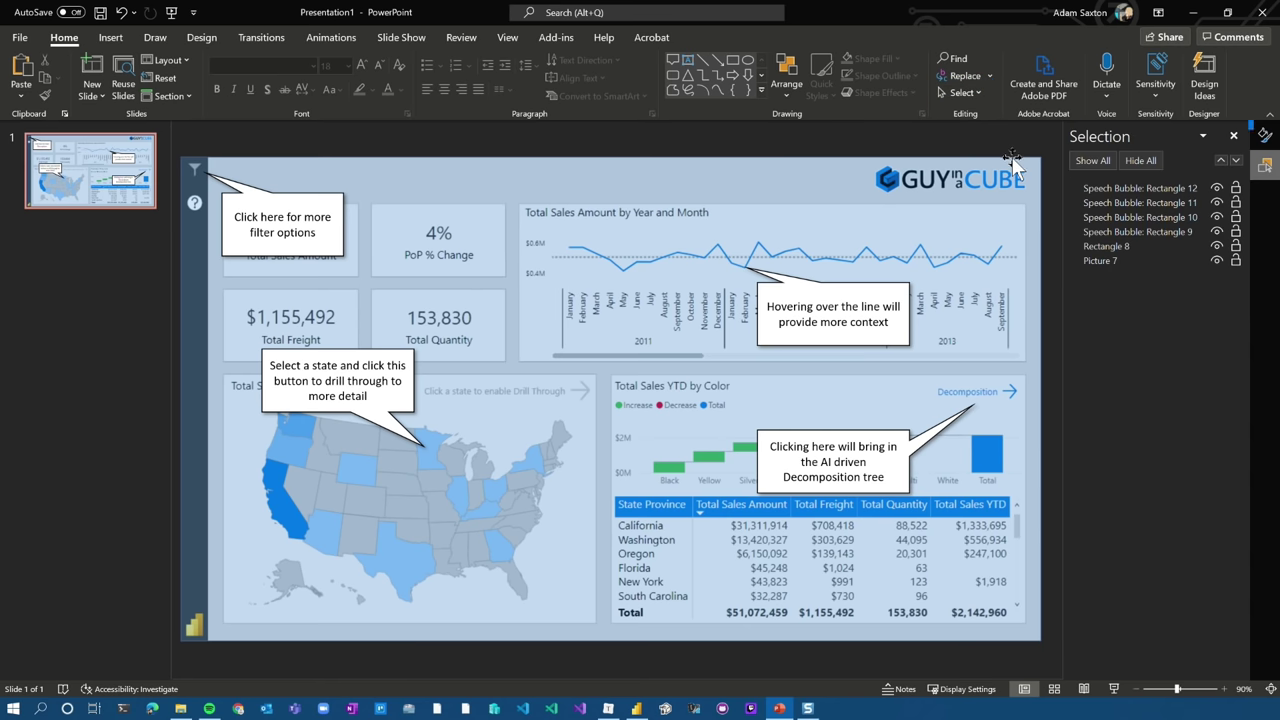
pyautogui.click(1122, 262)
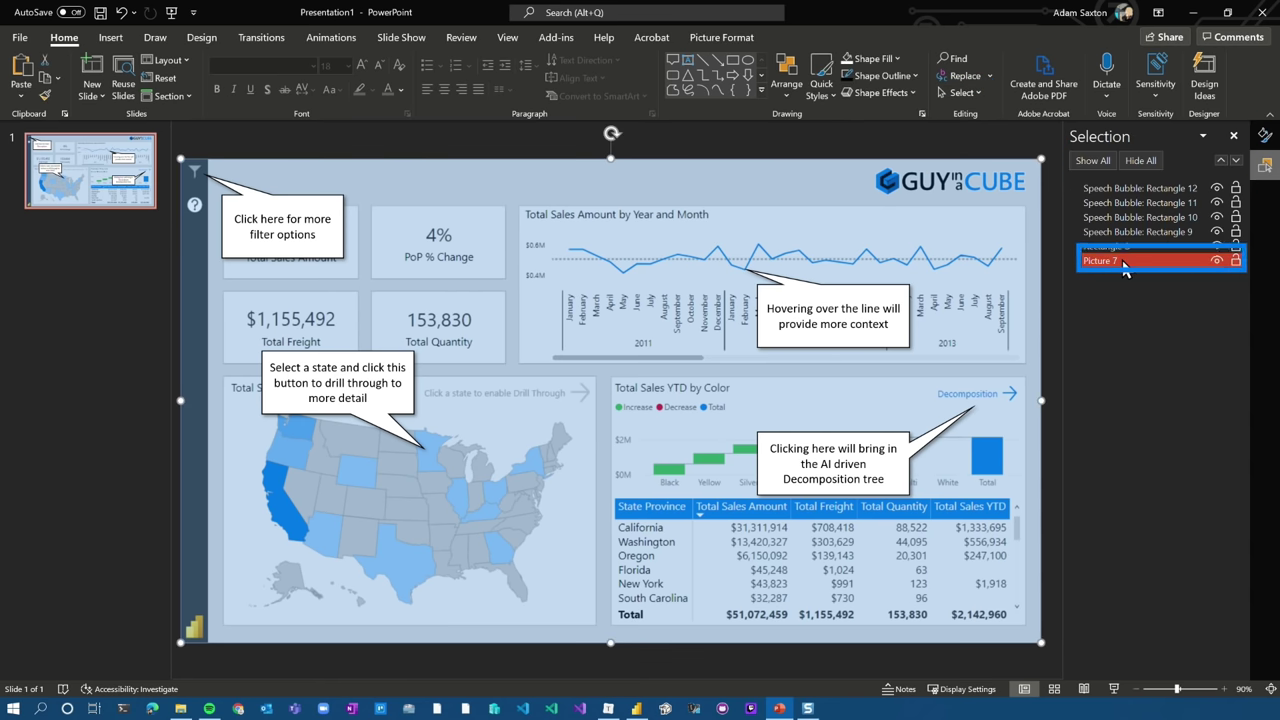
pyautogui.click(1217, 261)
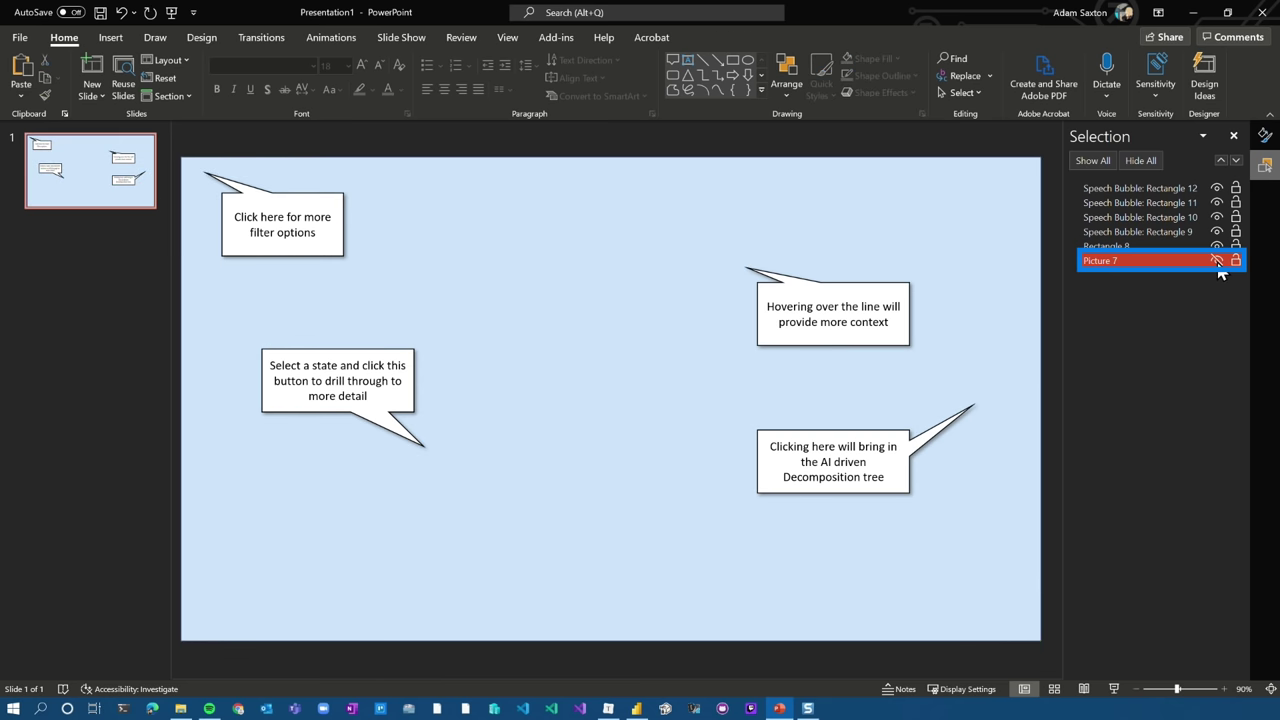
pyautogui.click(1217, 261)
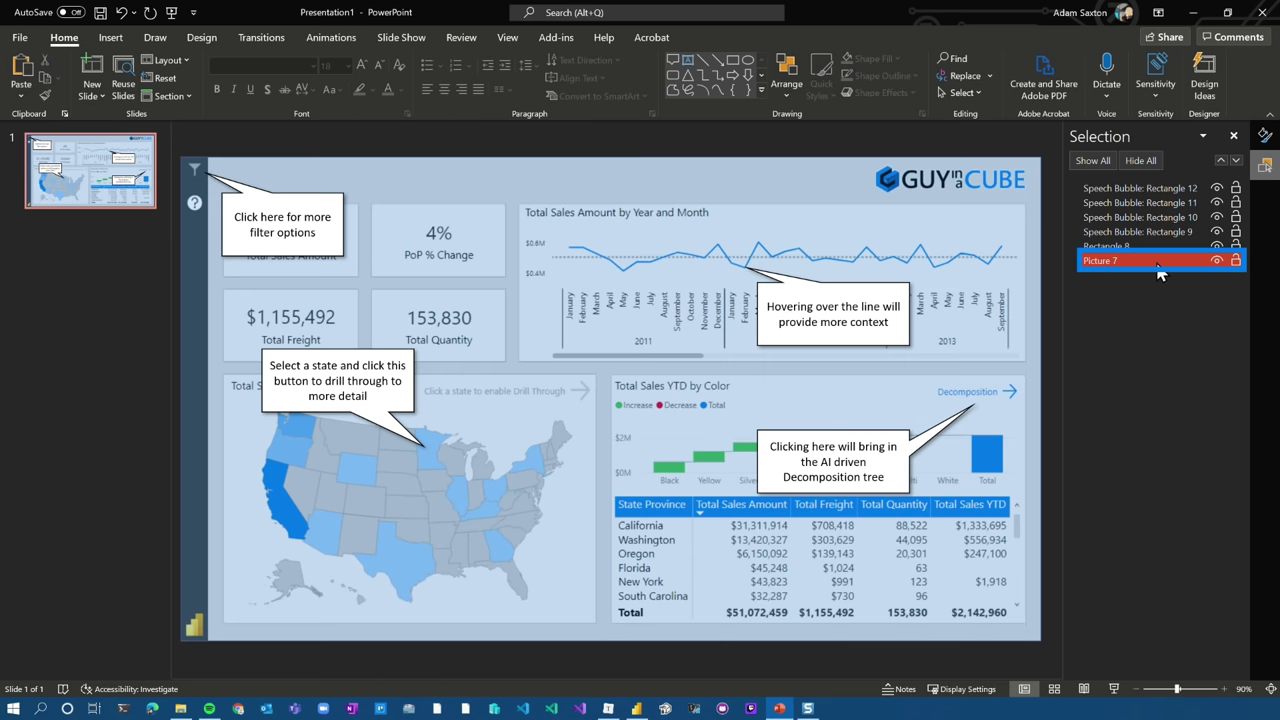
# Delete Picture 7 and select all remaining callouts and the blue rectangle.
pyautogui.click(1108, 262)
pyautogui.press('Delete')
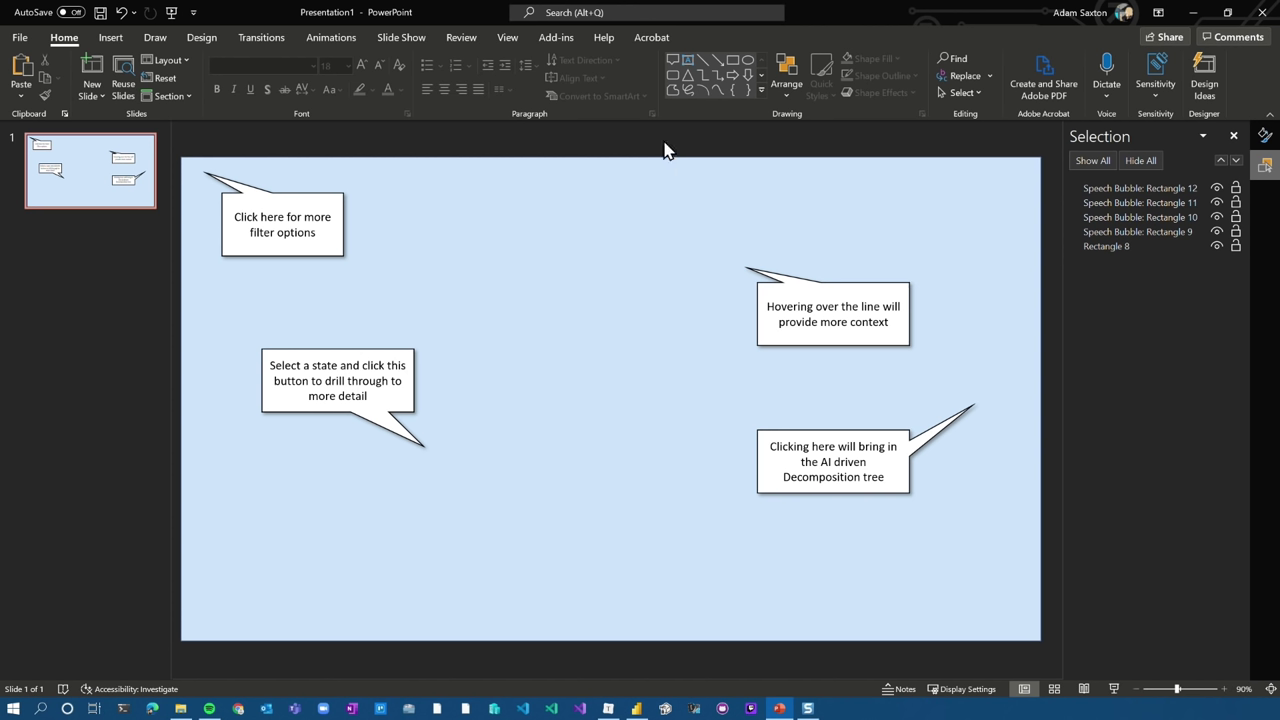
pyautogui.hotkey('ctrl', 'a')
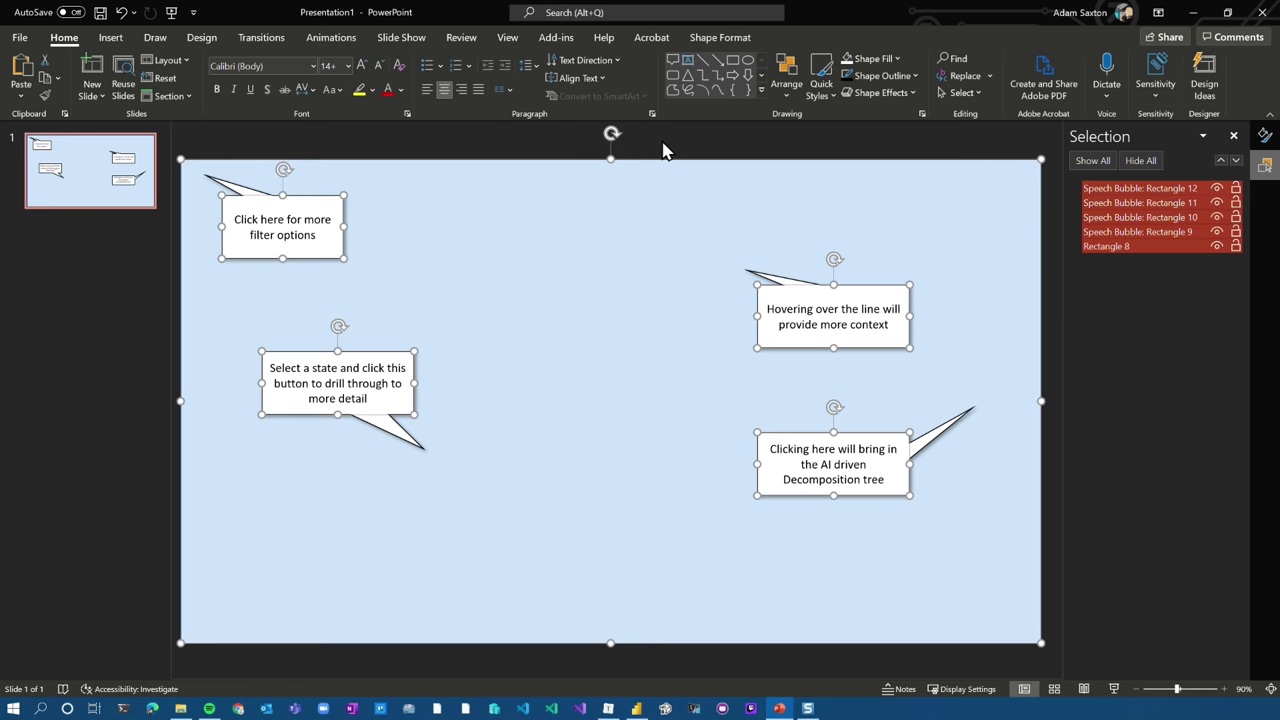
pyautogui.rightClick(627, 263)
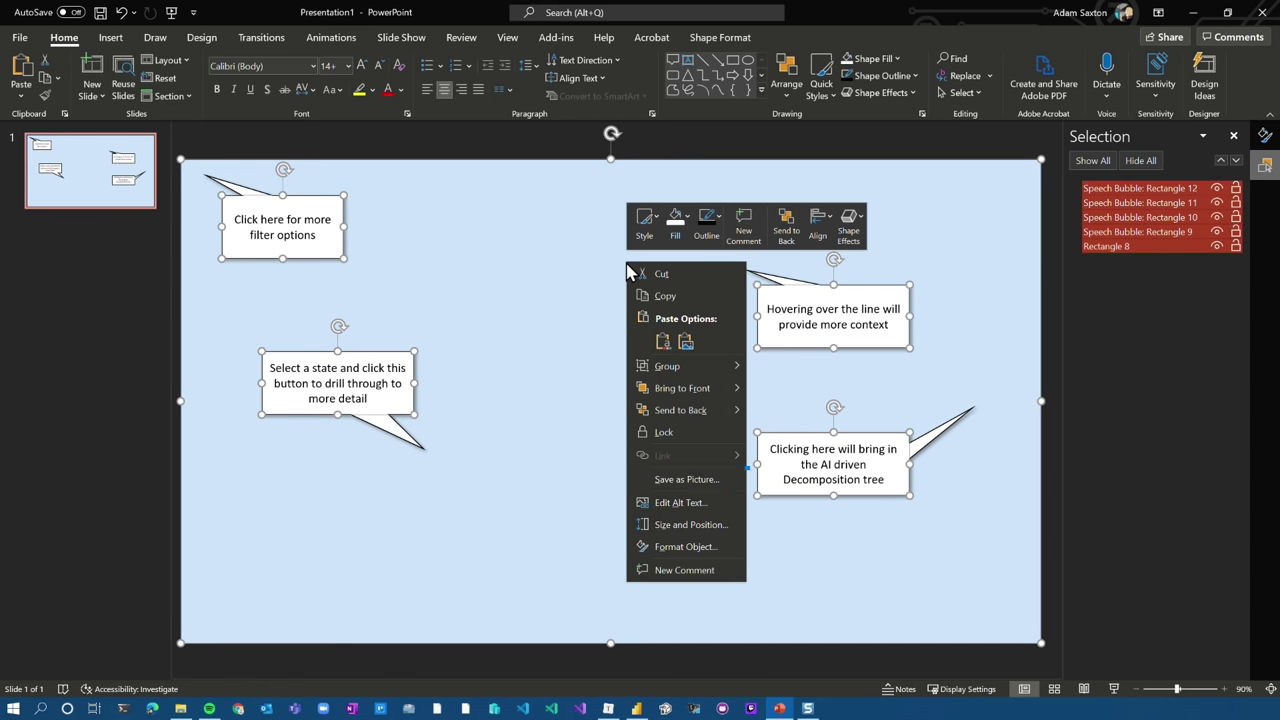
# Save the selected objects as the picture Info Panel.png.
pyautogui.click(697, 485)
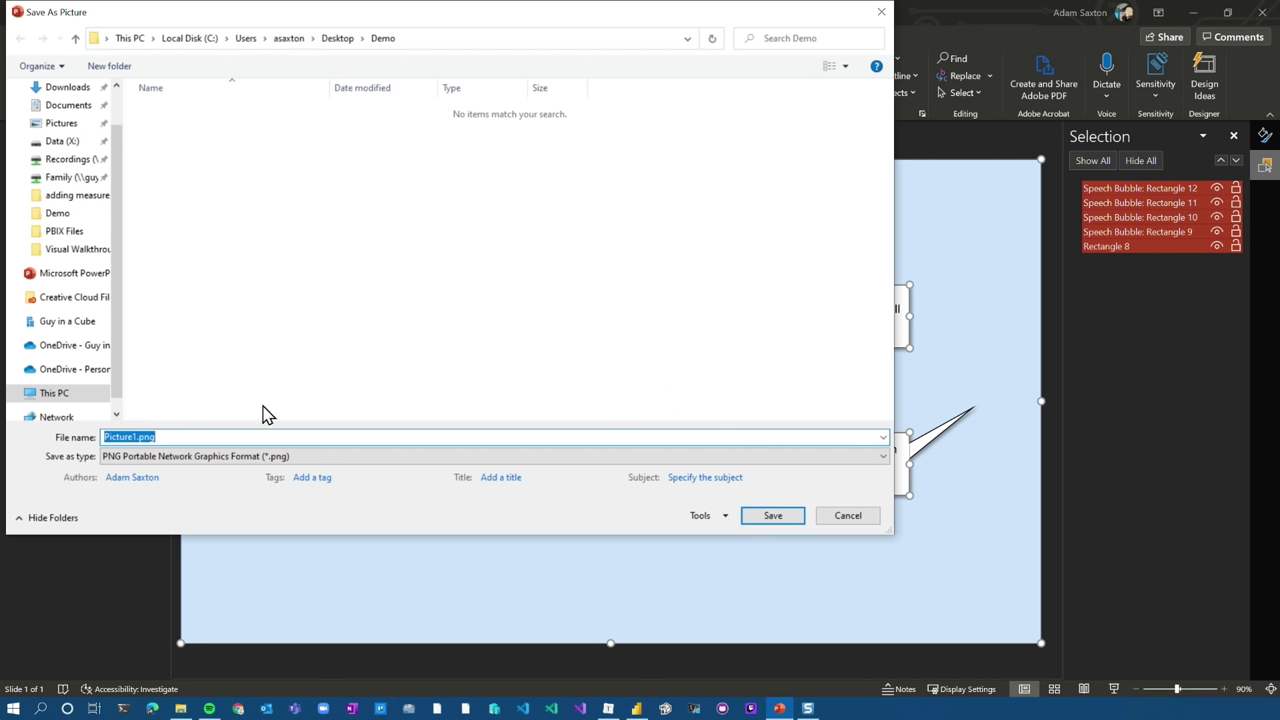
pyautogui.click(131, 437)
pyautogui.doubleClick(137, 437)
pyautogui.write('Info Panel')
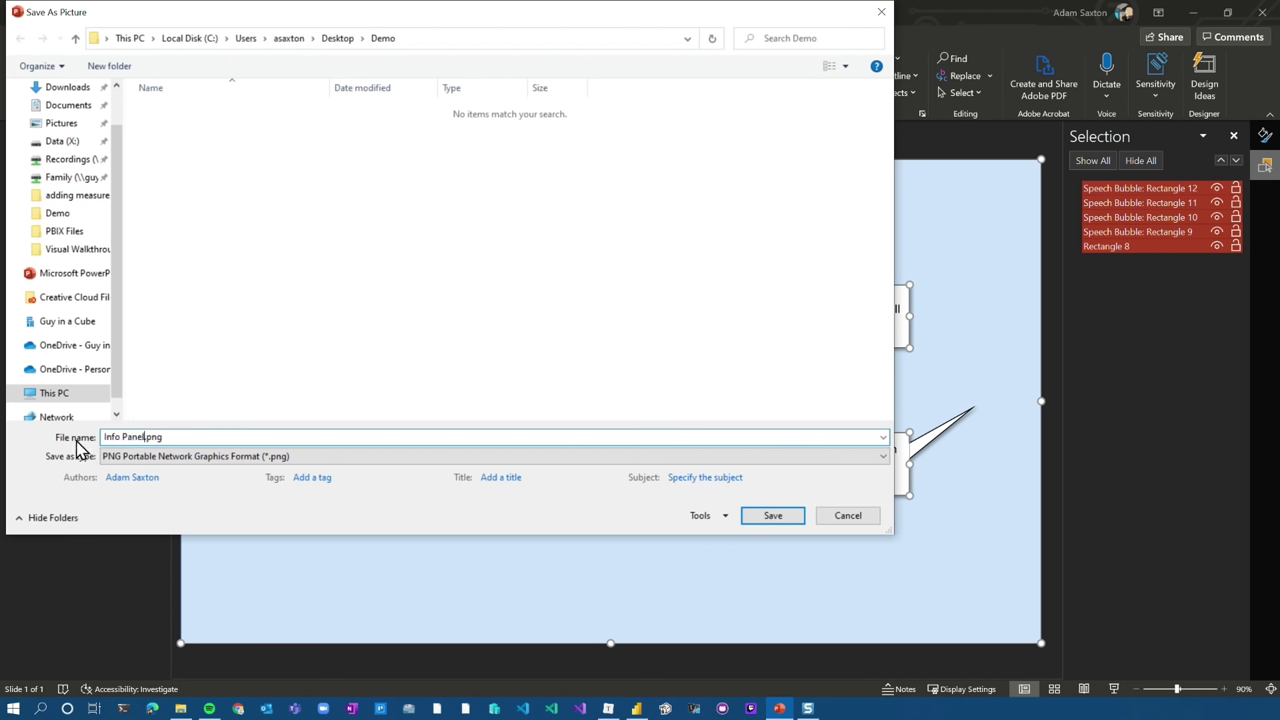
pyautogui.press('Return')
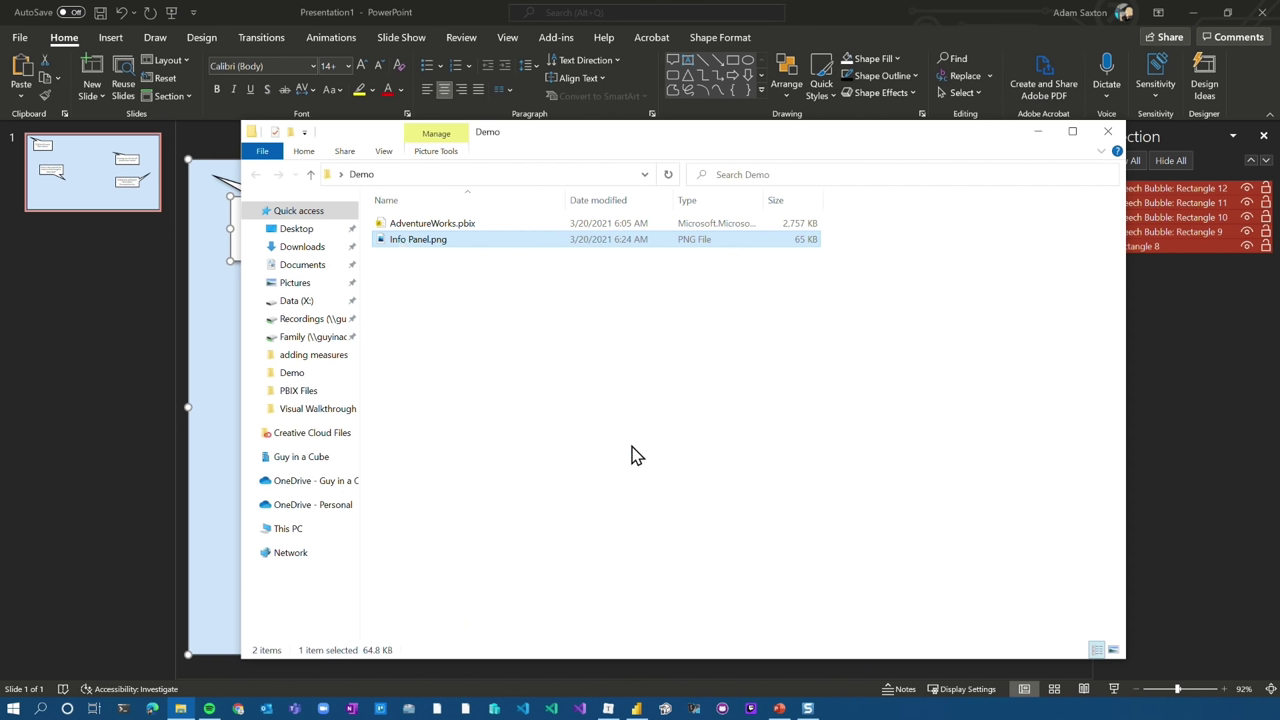
pyautogui.click(637, 708)
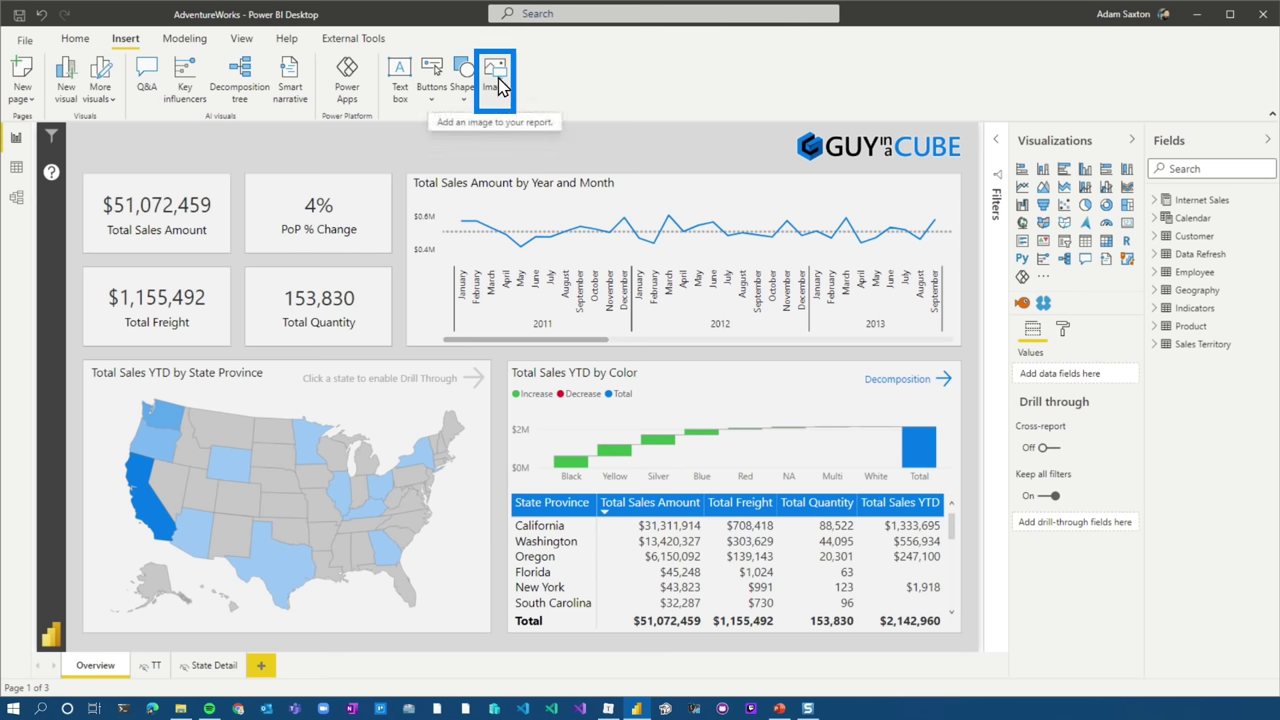
# Insert Info Panel.png, move it to the top-left corner and stretch it over the page.
pyautogui.click(498, 90)
pyautogui.doubleClick(179, 130)
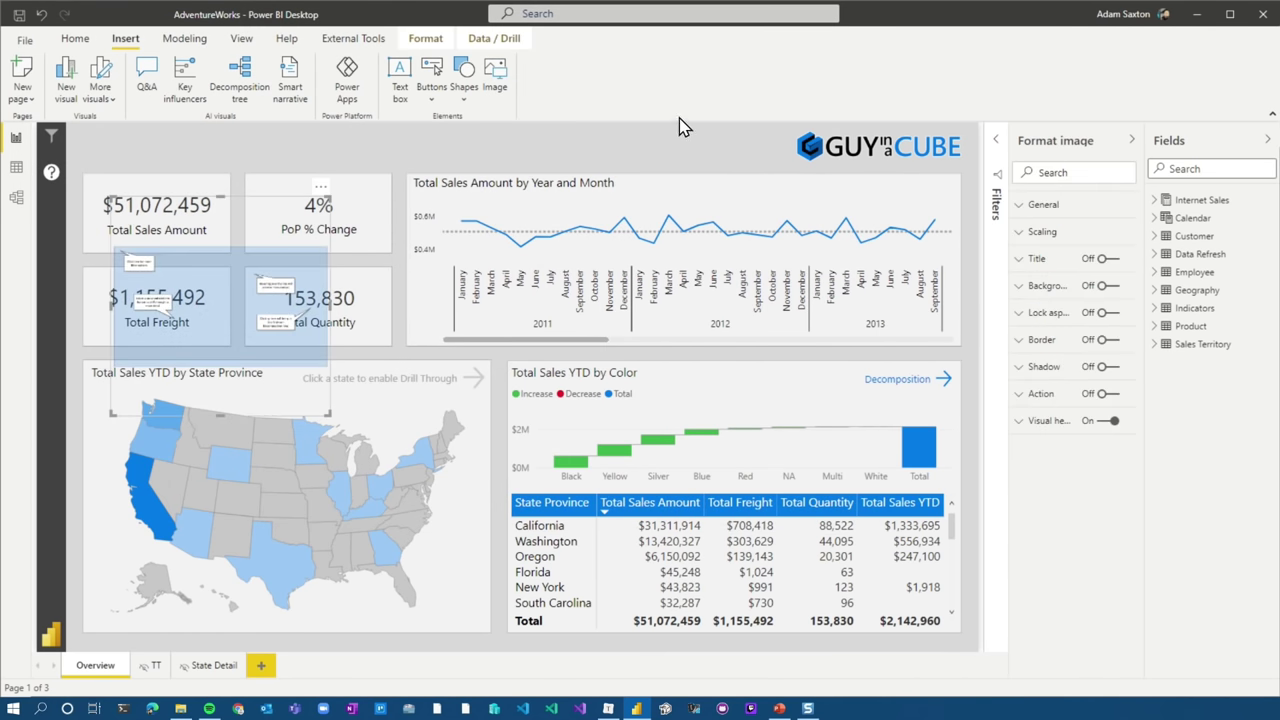
pyautogui.moveTo(200, 300); pyautogui.dragTo(128, 227)
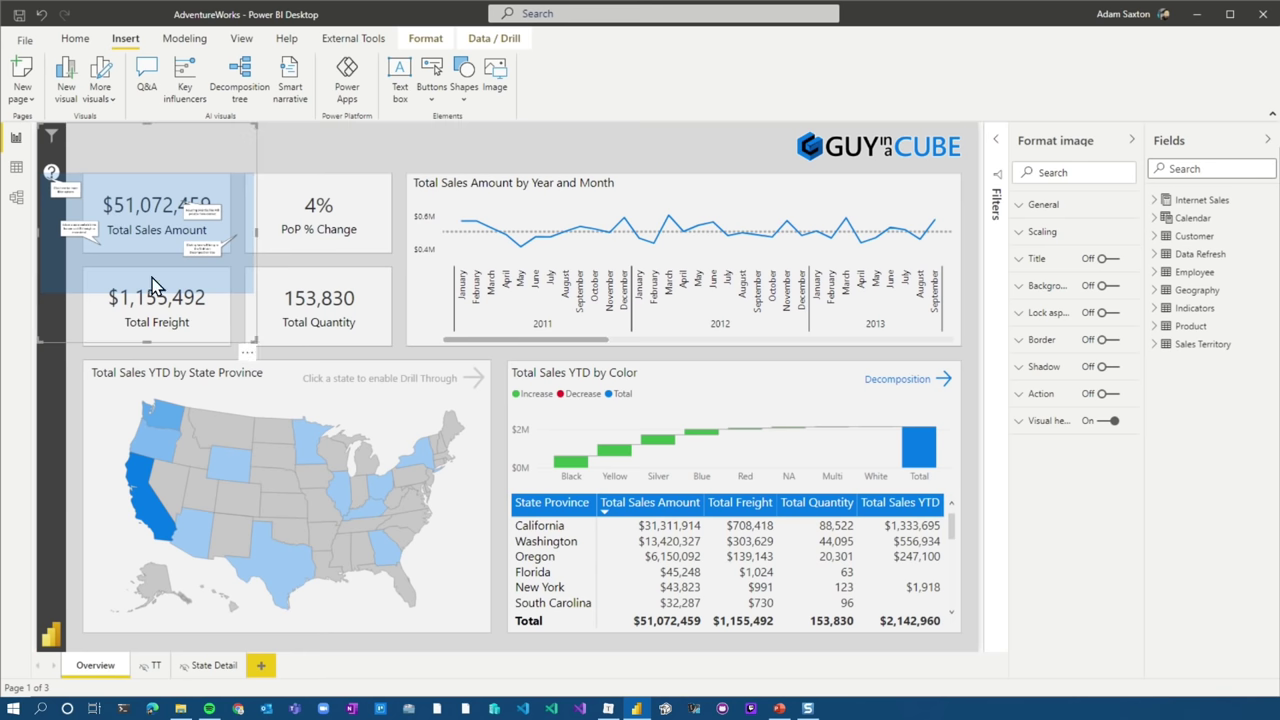
pyautogui.moveTo(250, 341)
pyautogui.mouseDown()
pyautogui.moveTo(1037, 669)
pyautogui.moveTo(978, 652)
pyautogui.mouseUp()
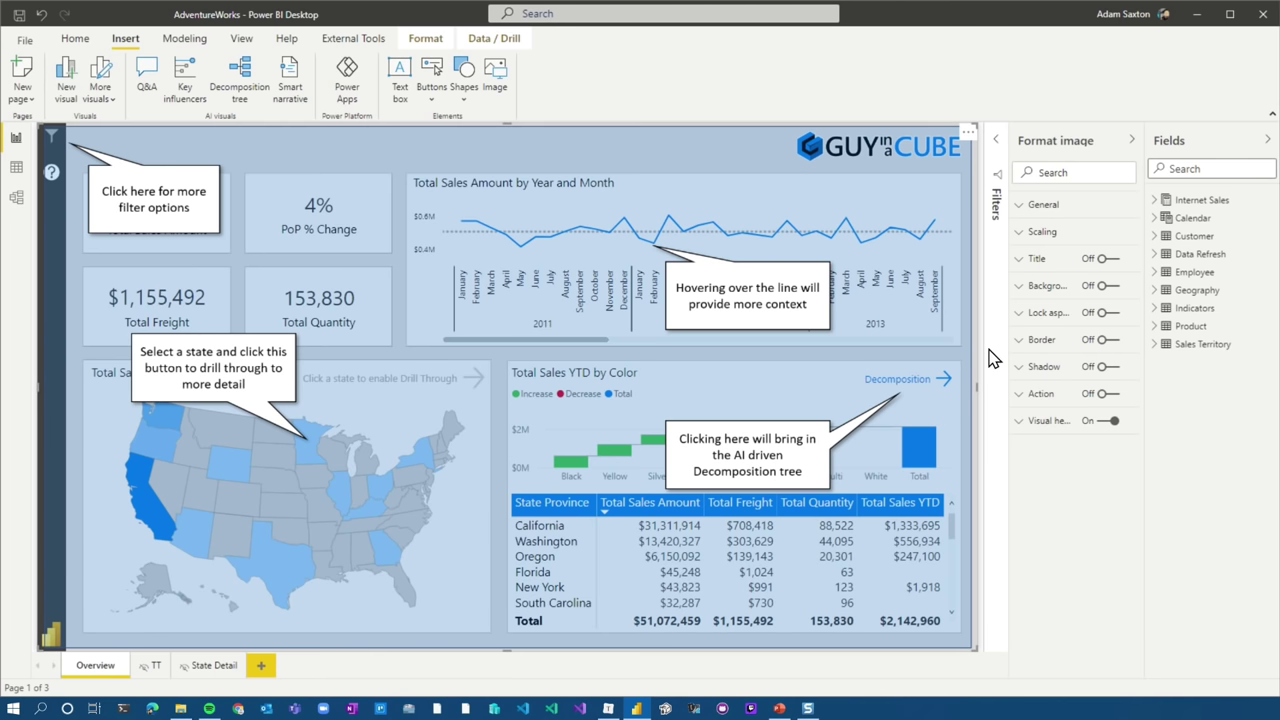
# Show the Selection and Bookmarks panes and add a bookmark named Info Panel Open.
pyautogui.click(256, 44)
pyautogui.click(654, 75)
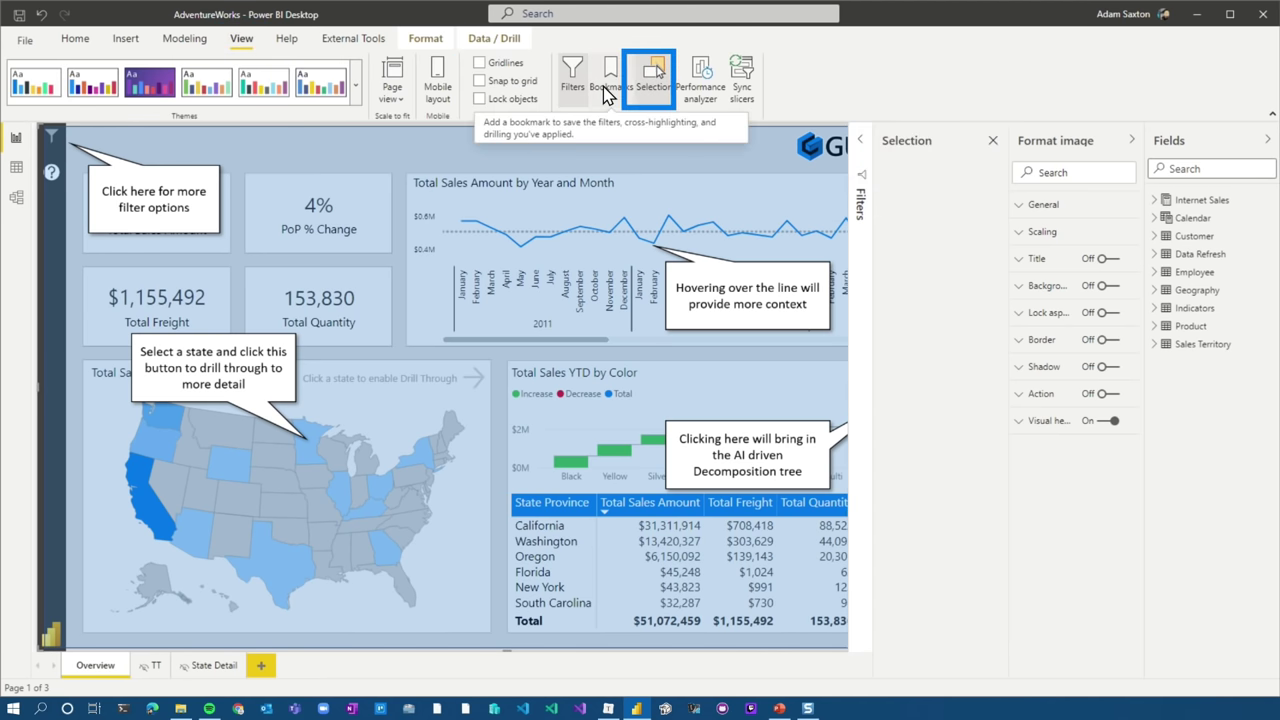
pyautogui.click(611, 75)
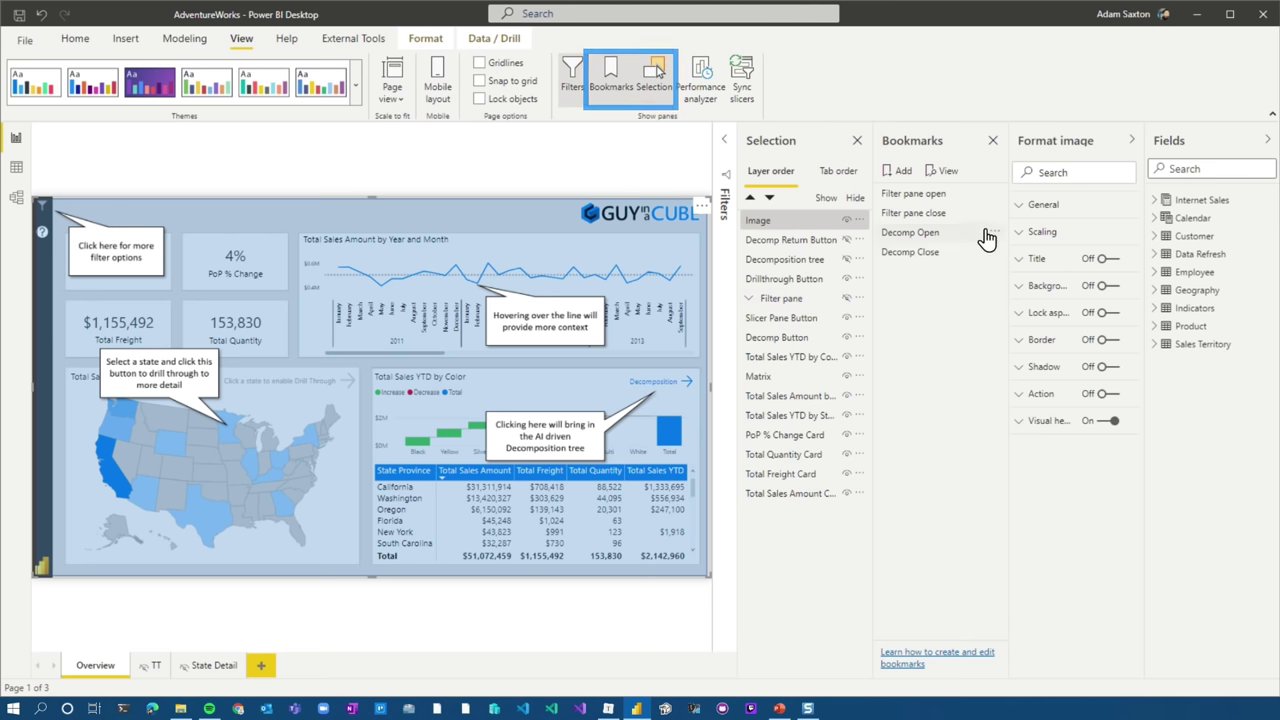
pyautogui.click(920, 173)
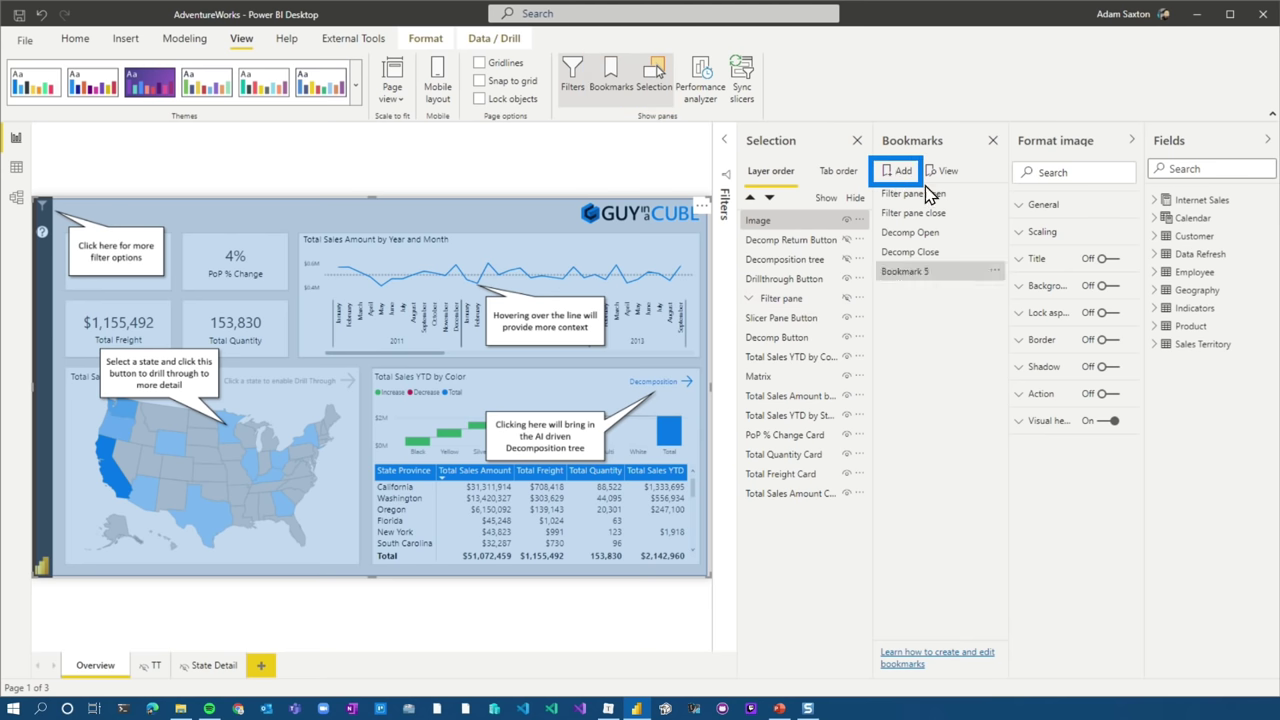
pyautogui.doubleClick(914, 271)
pyautogui.write('Info Panel Open')
pyautogui.press('Return')
# Rename the image object to Info Panel and update the Info Panel Open bookmark.
pyautogui.click(775, 221)
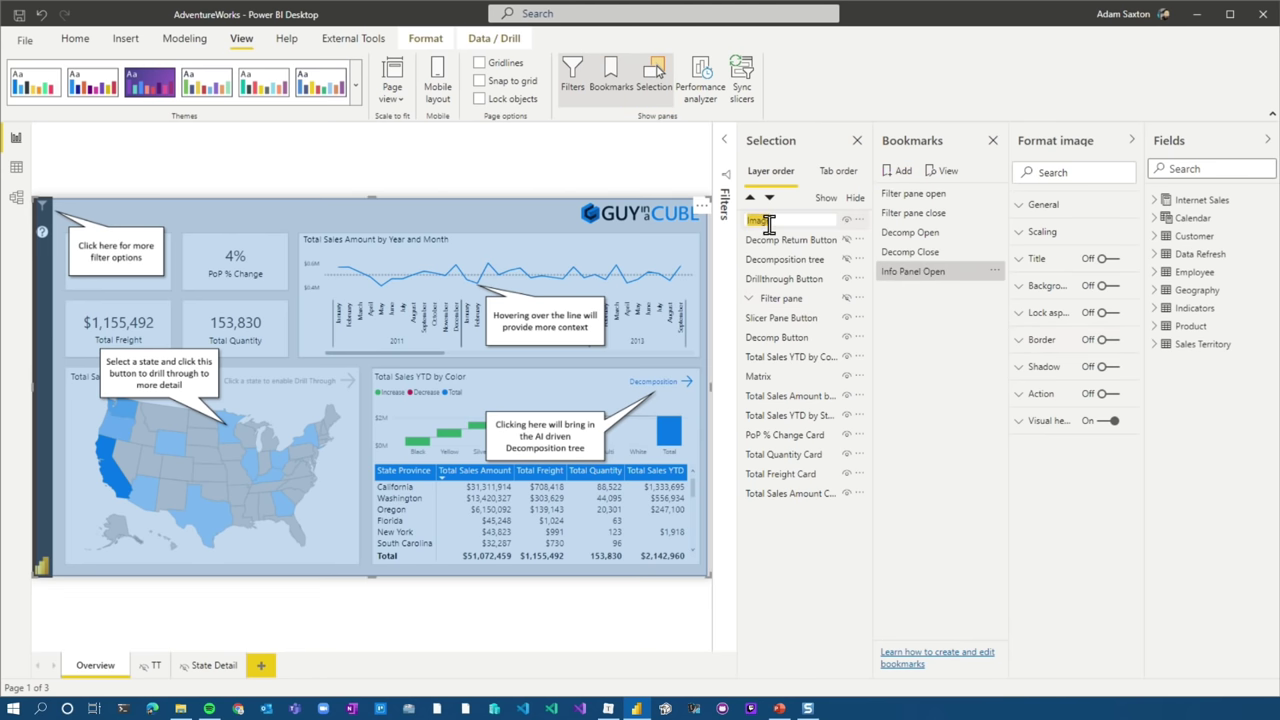
pyautogui.write('Info Panel')
pyautogui.press('Return')
pyautogui.rightClick(995, 271)
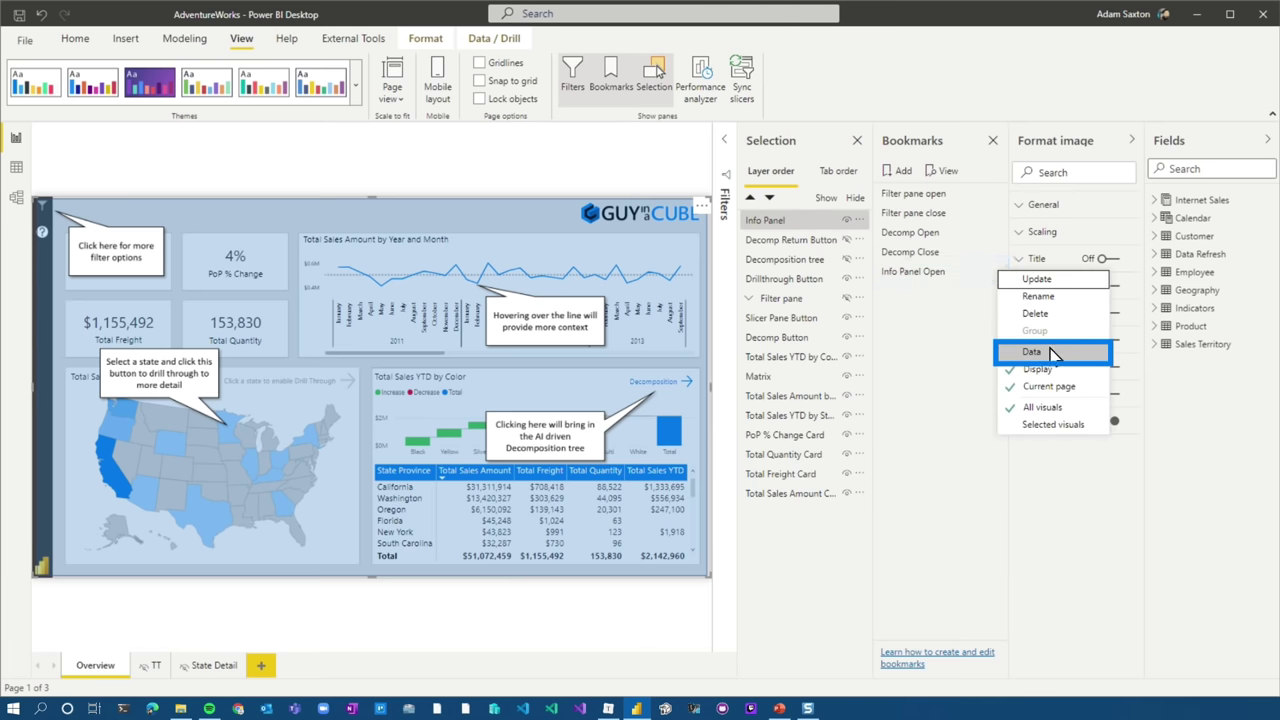
pyautogui.click(1040, 280)
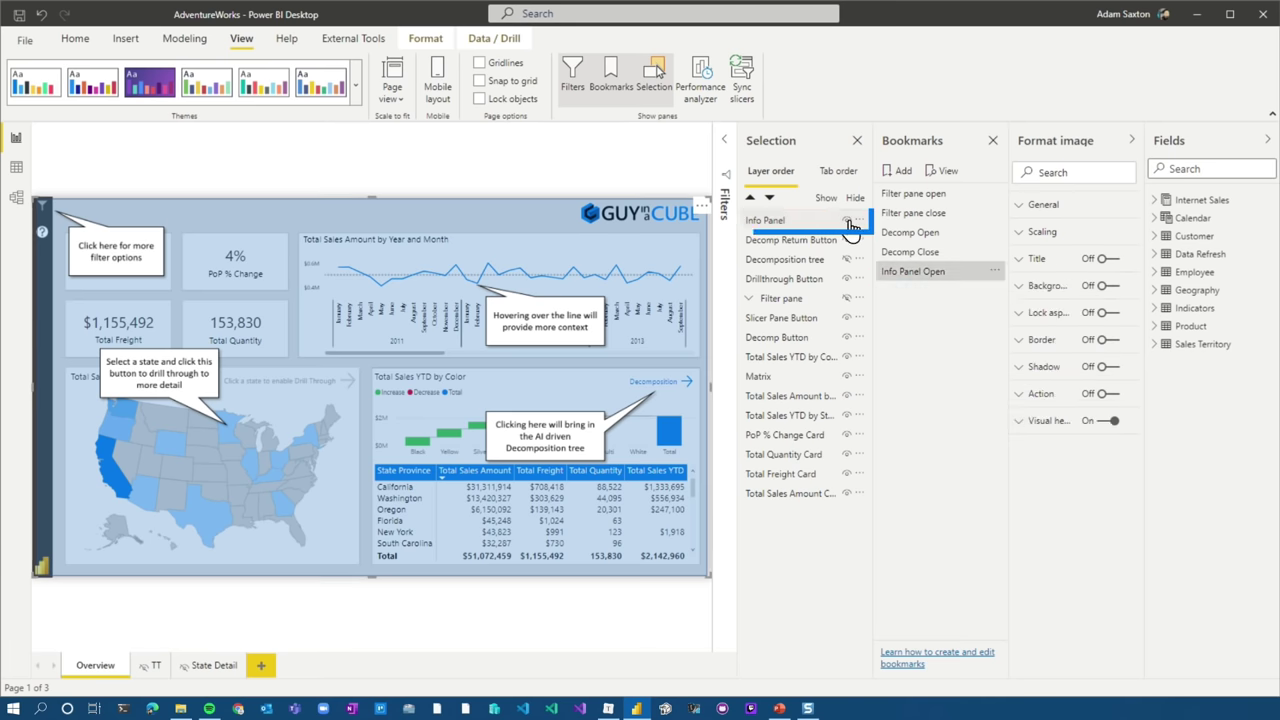
# Hide the Info Panel image and add a bookmark named Info Panel Closed.
pyautogui.click(846, 220)
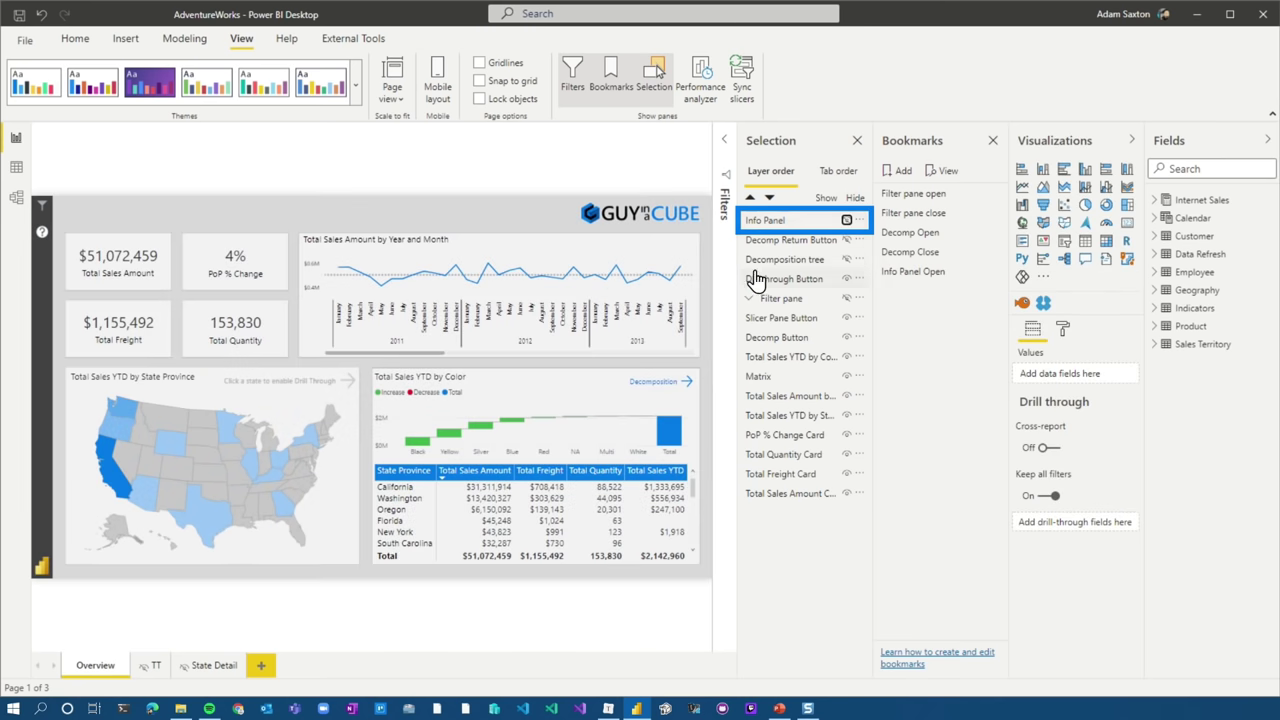
pyautogui.click(898, 171)
pyautogui.doubleClick(924, 290)
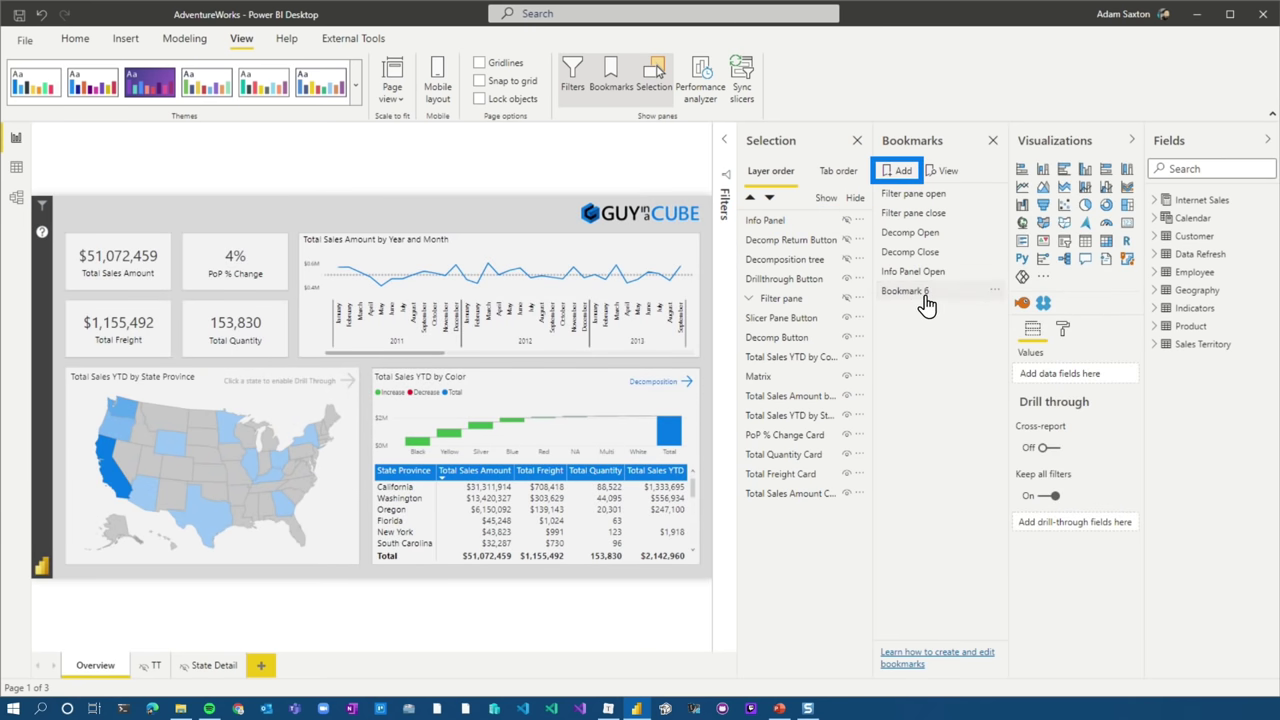
pyautogui.write('Info Panel Closed')
pyautogui.press('Return')
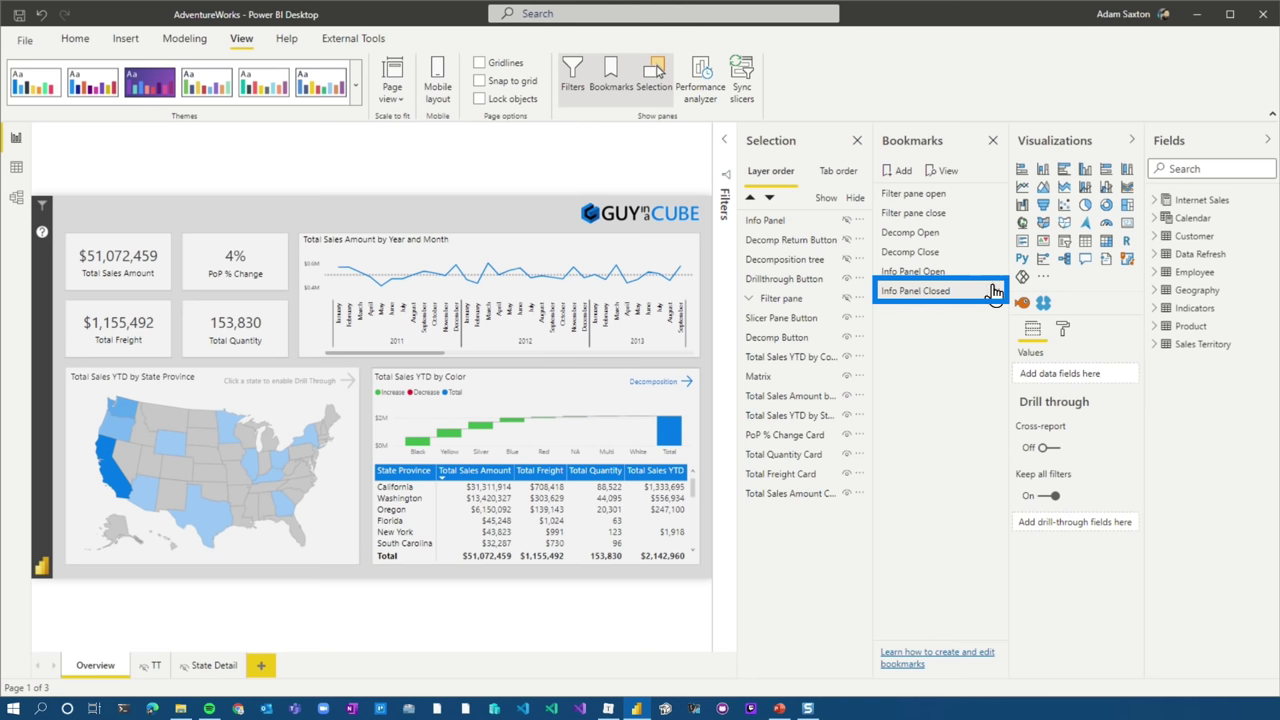
# Turn off Data for Info Panel Closed and test both bookmarks.
pyautogui.click(997, 291)
pyautogui.click(1030, 372)
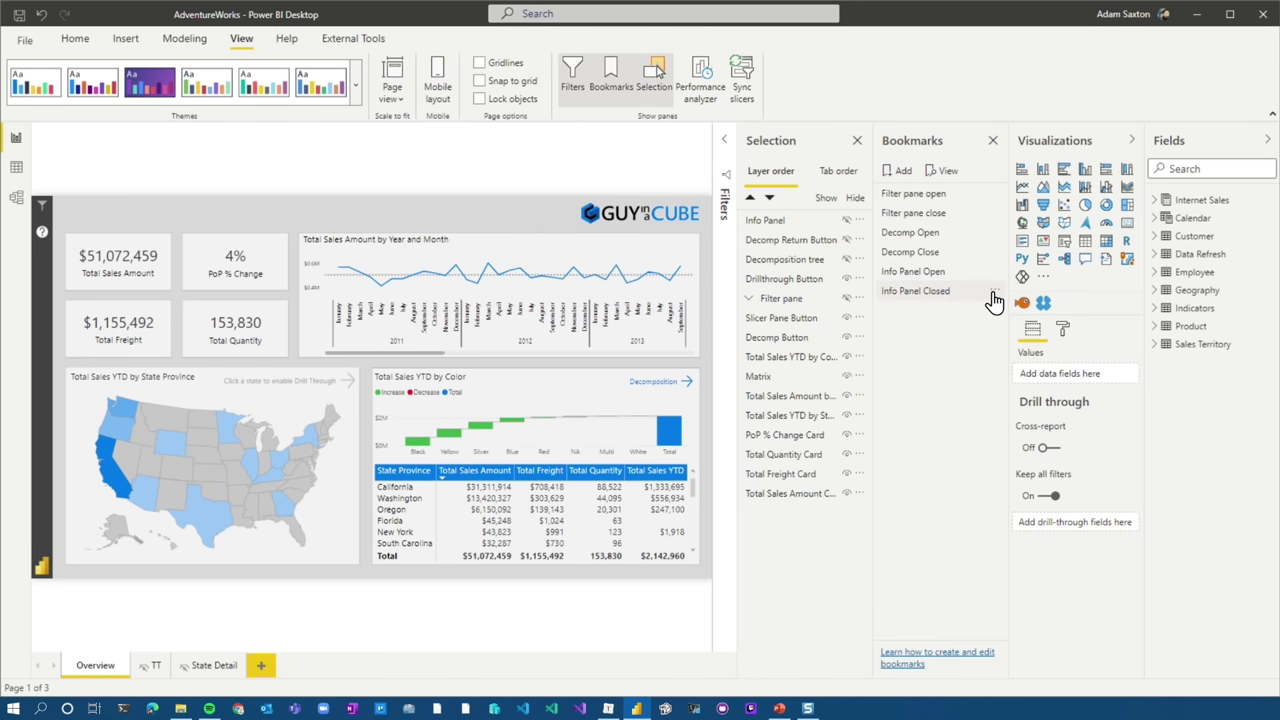
pyautogui.click(995, 291)
pyautogui.click(1025, 301)
pyautogui.click(915, 271)
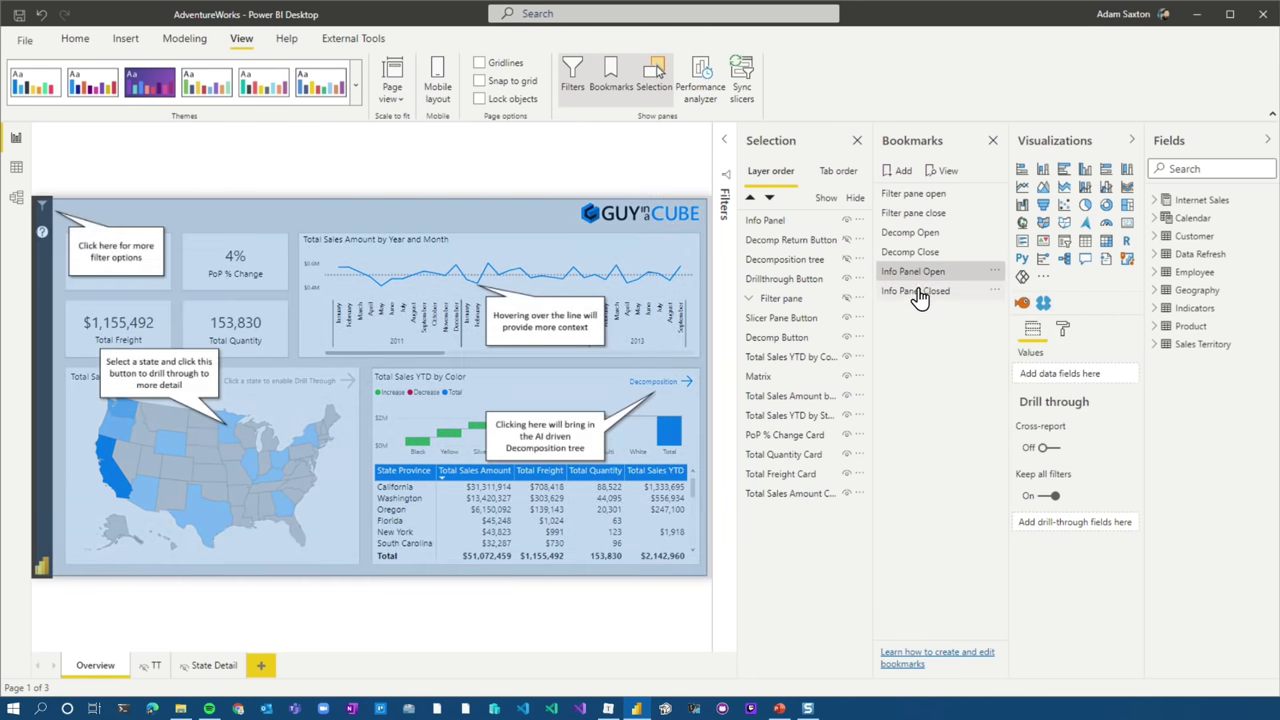
pyautogui.click(914, 291)
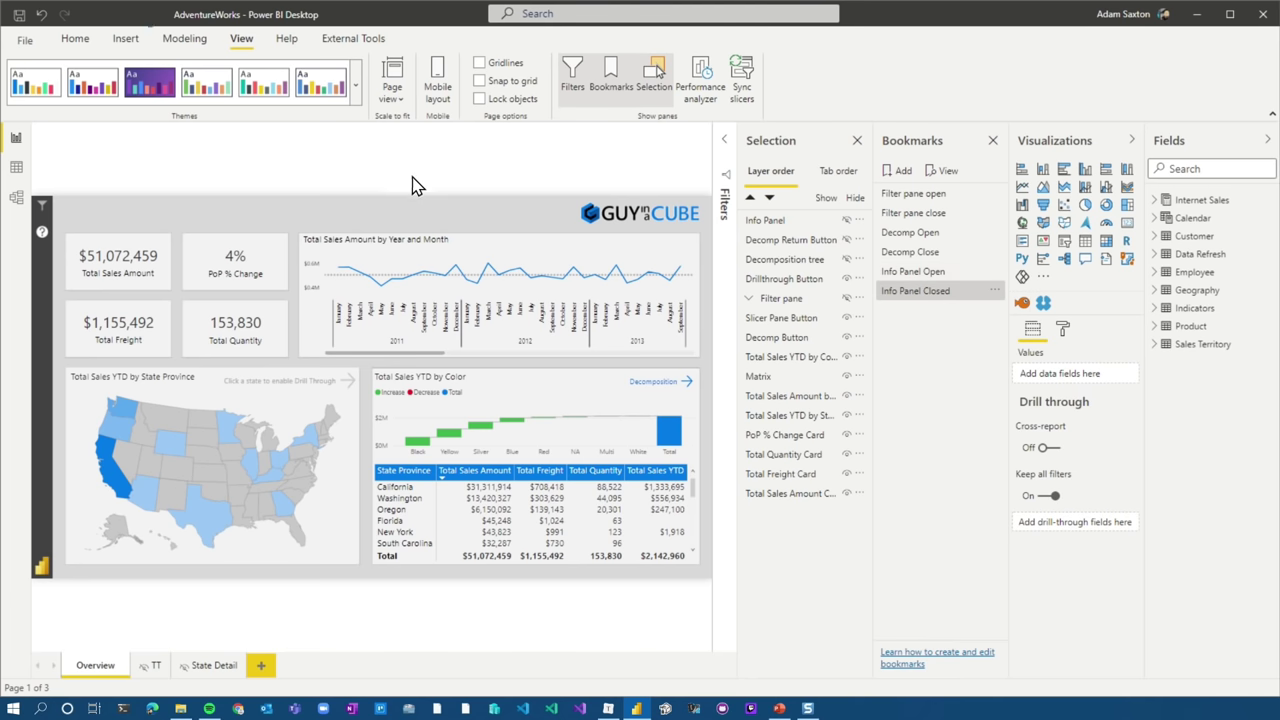
# Insert a blank button and size it over the help icon.
pyautogui.click(125, 40)
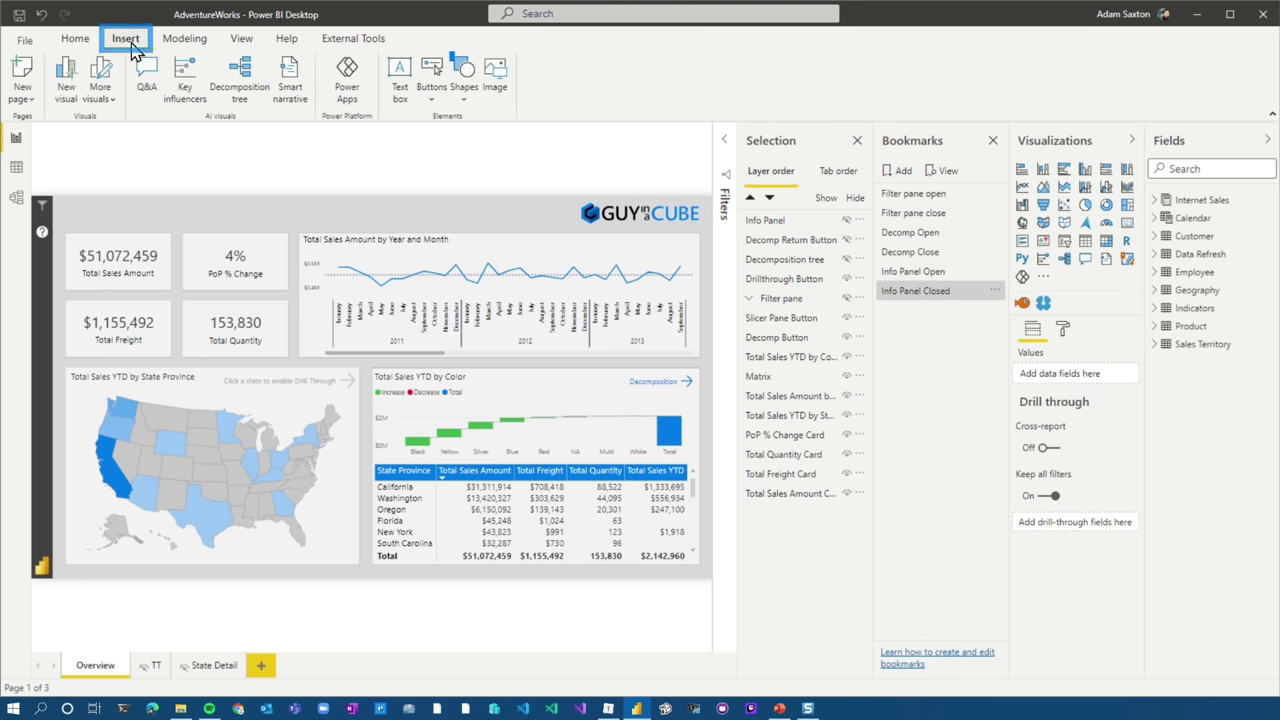
pyautogui.click(431, 78)
pyautogui.press('Return')
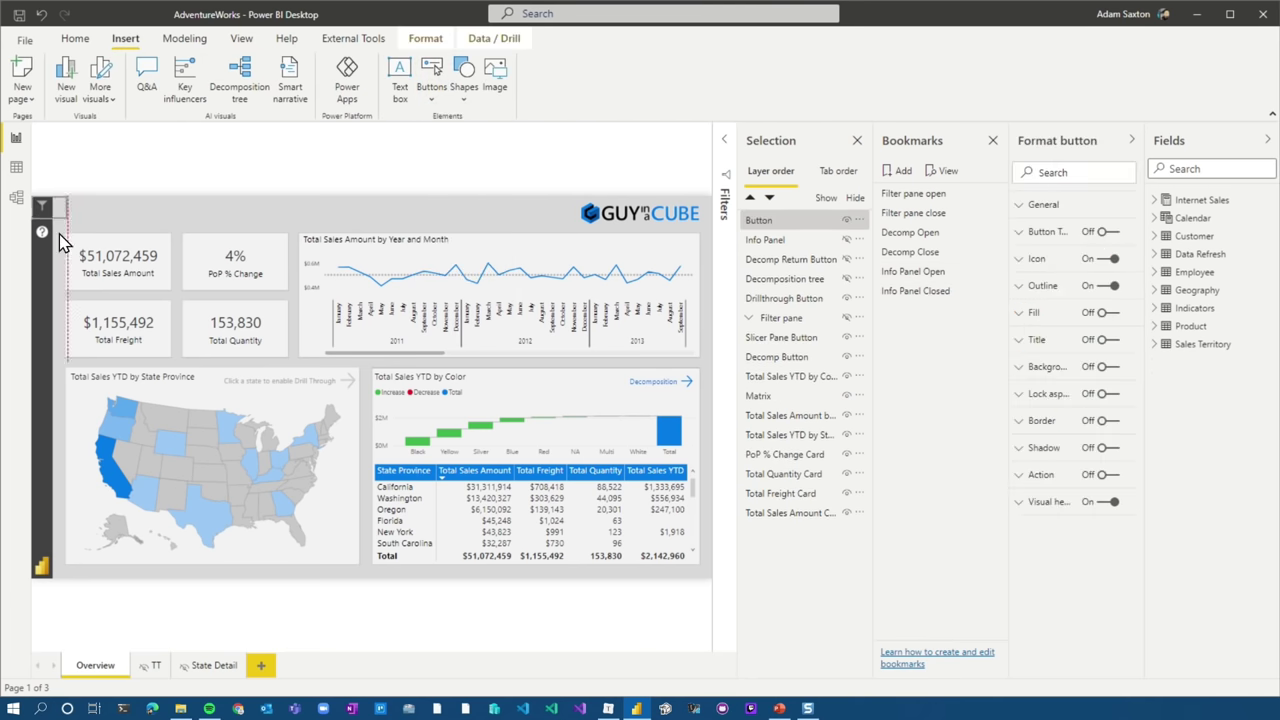
pyautogui.moveTo(55, 249); pyautogui.dragTo(60, 249)
# Turn off the button's icon, fill it #404040 dark grey, and edit its On hover state.
pyautogui.click(1106, 266)
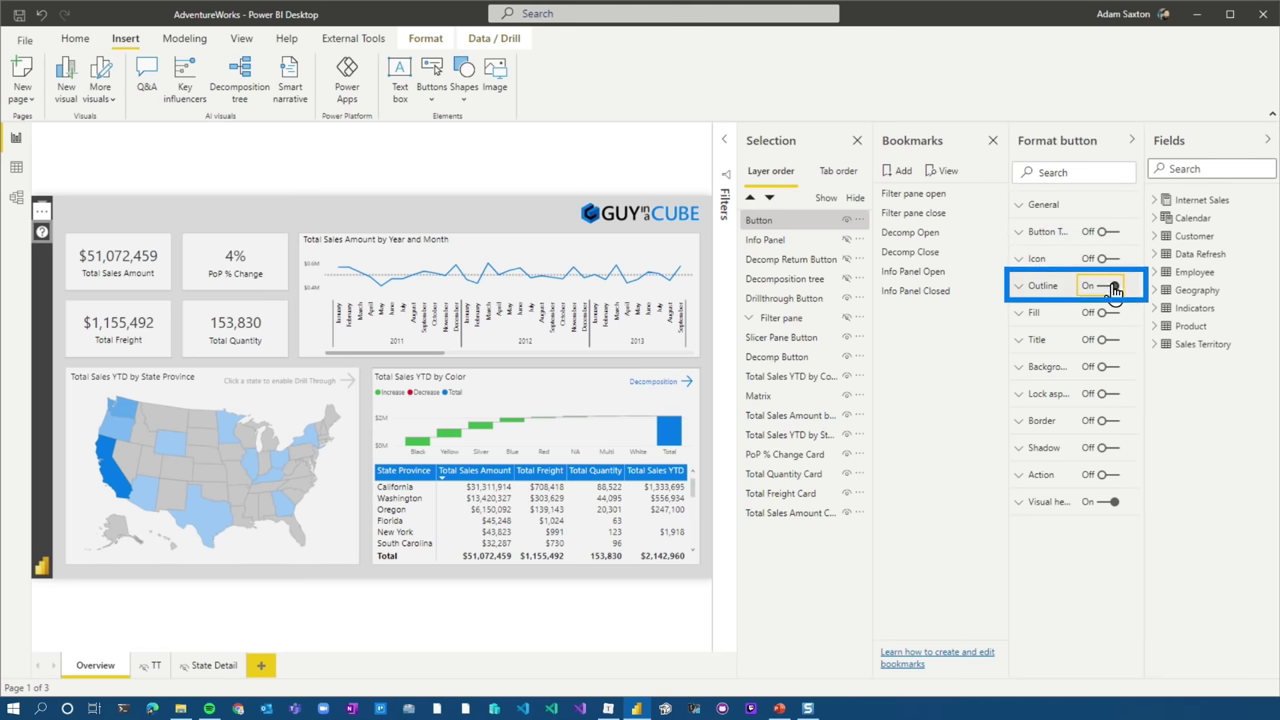
pyautogui.click(1102, 313)
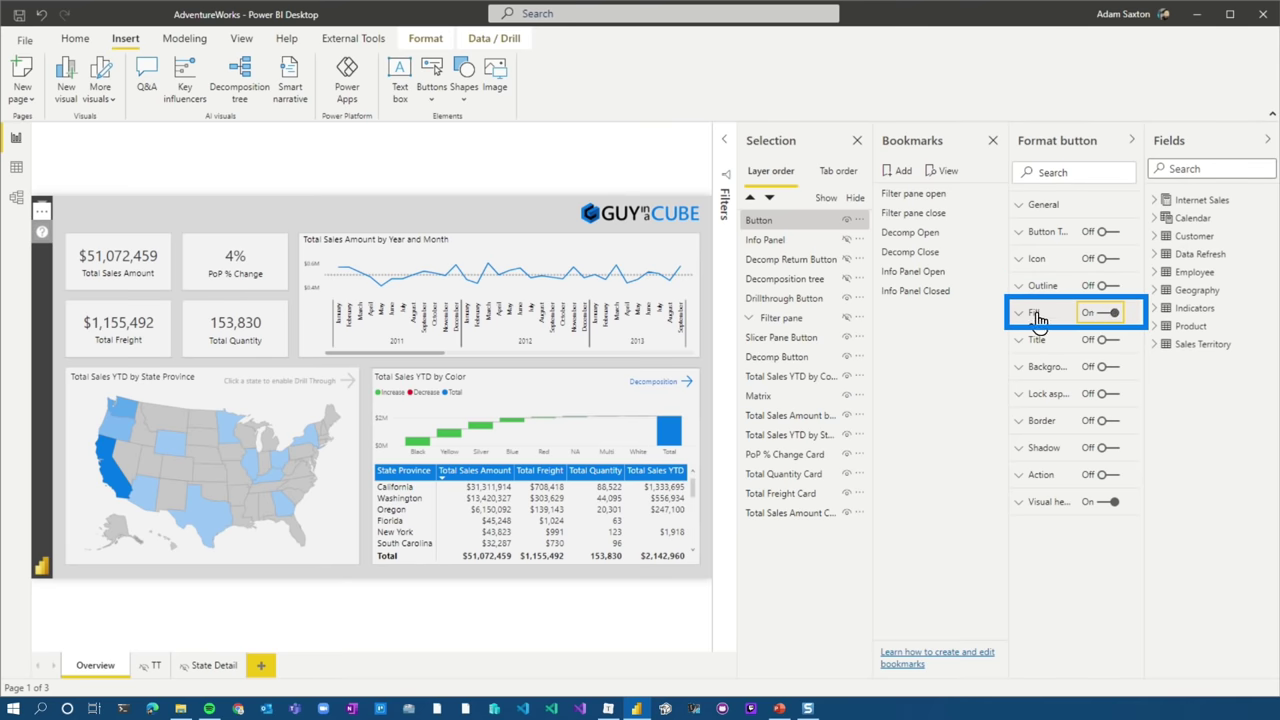
pyautogui.click(1064, 318)
pyautogui.click(1035, 386)
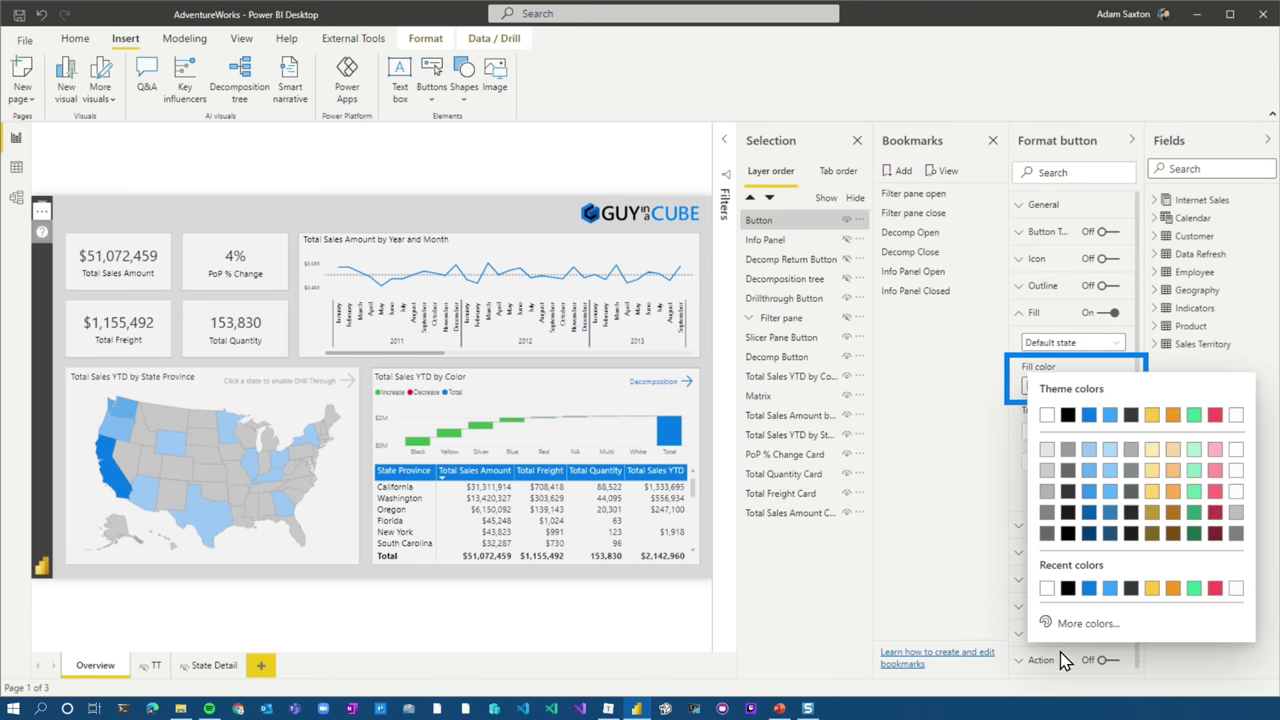
pyautogui.click(1087, 625)
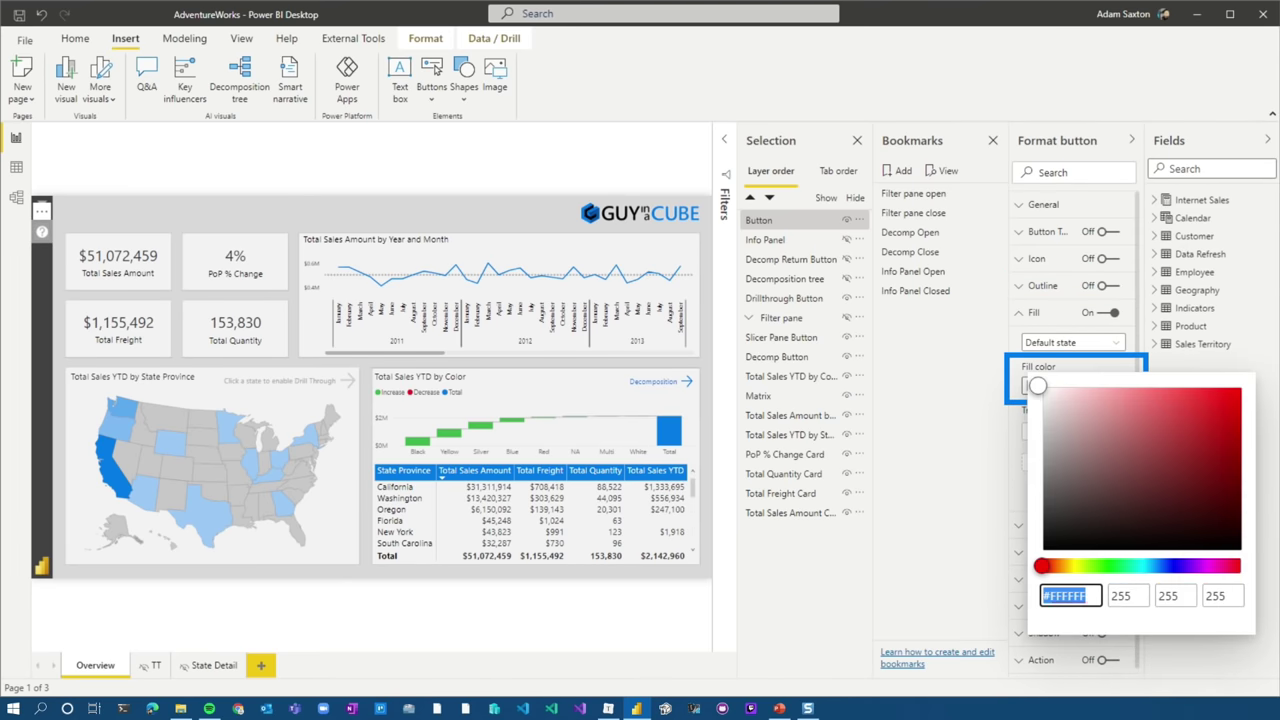
pyautogui.write('#404040')
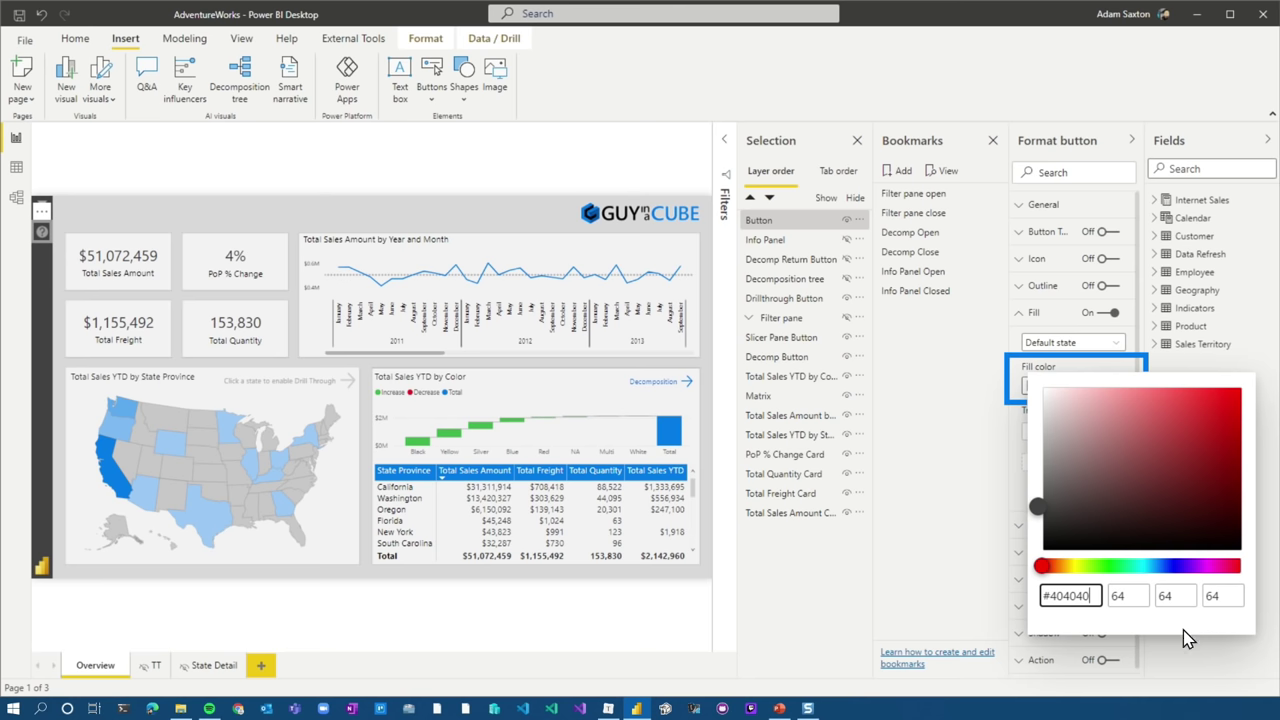
pyautogui.click(993, 520)
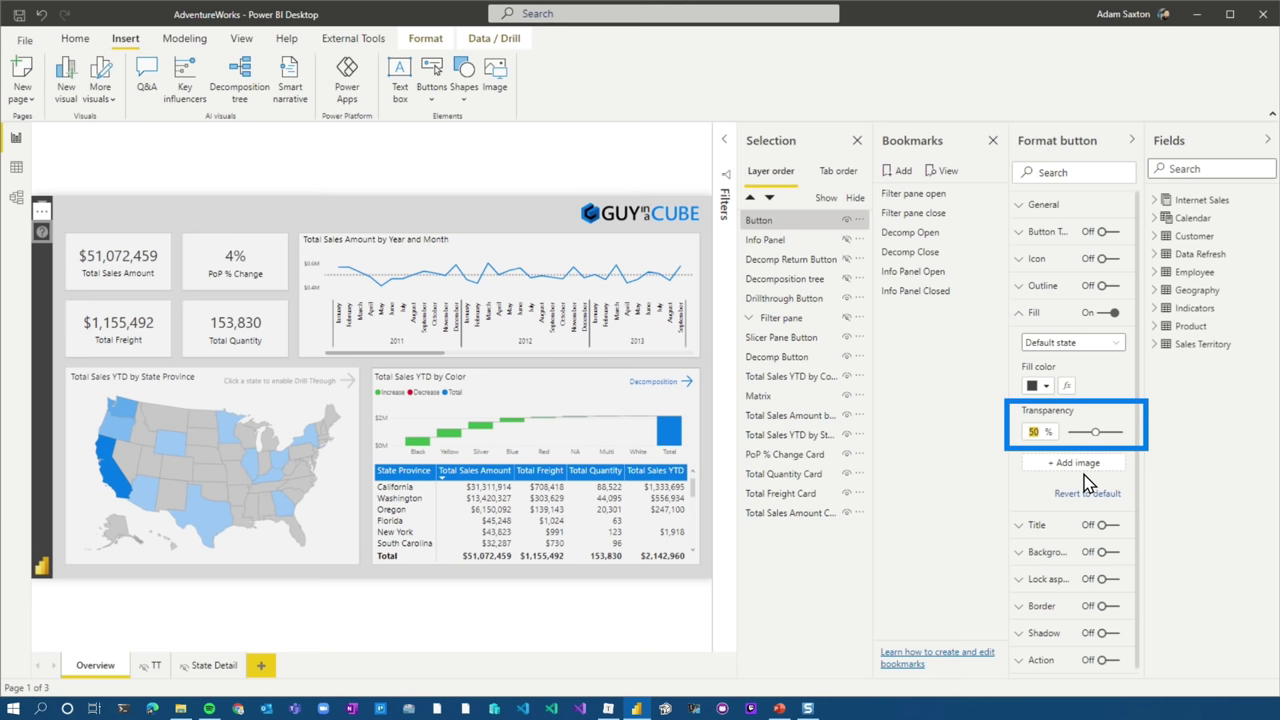
pyautogui.click(1078, 342)
pyautogui.click(1073, 378)
pyautogui.click(88, 245)
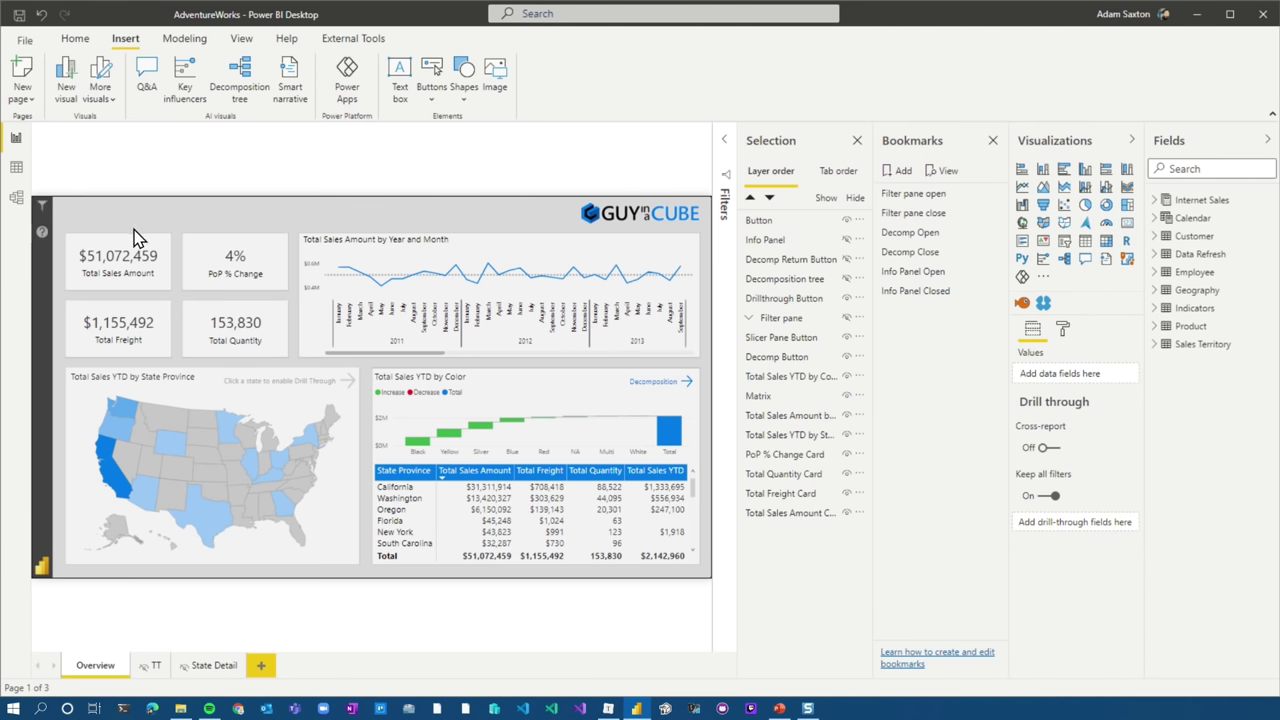
# Set the help button's action to the Info Panel Open bookmark and test it.
pyautogui.click(86, 237)
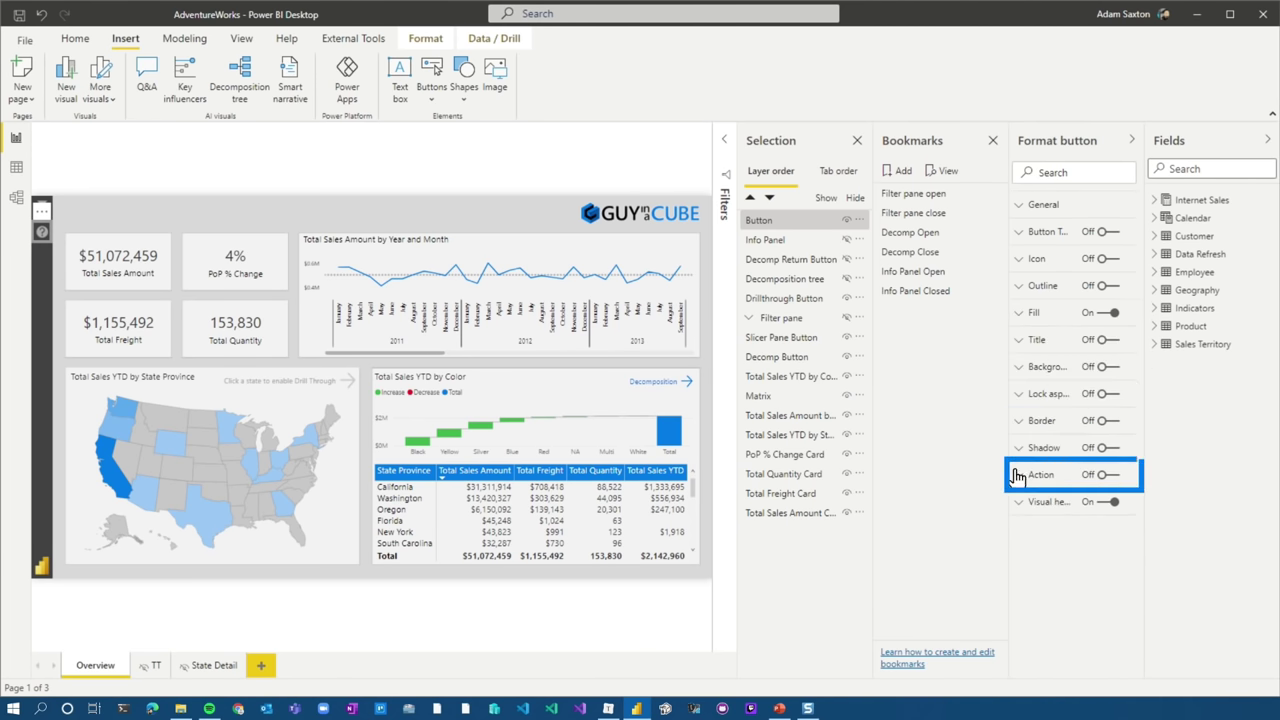
pyautogui.click(1072, 486)
pyautogui.click(1075, 520)
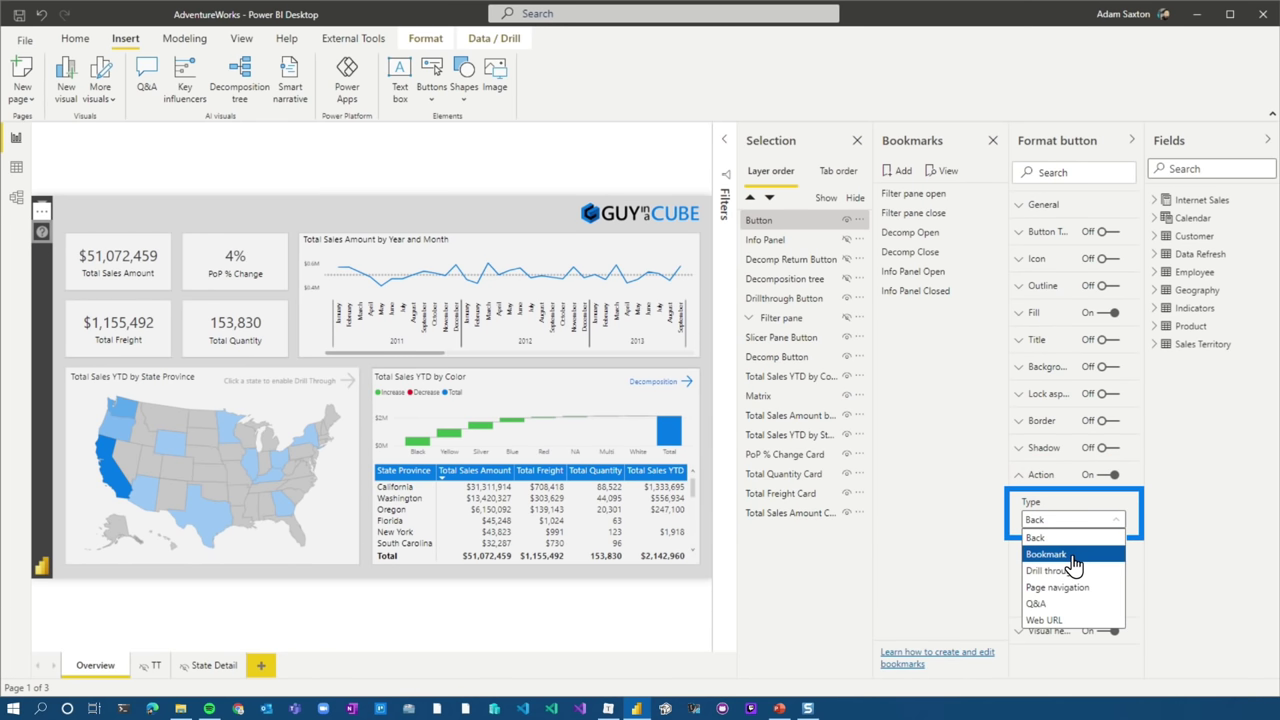
pyautogui.click(1077, 539)
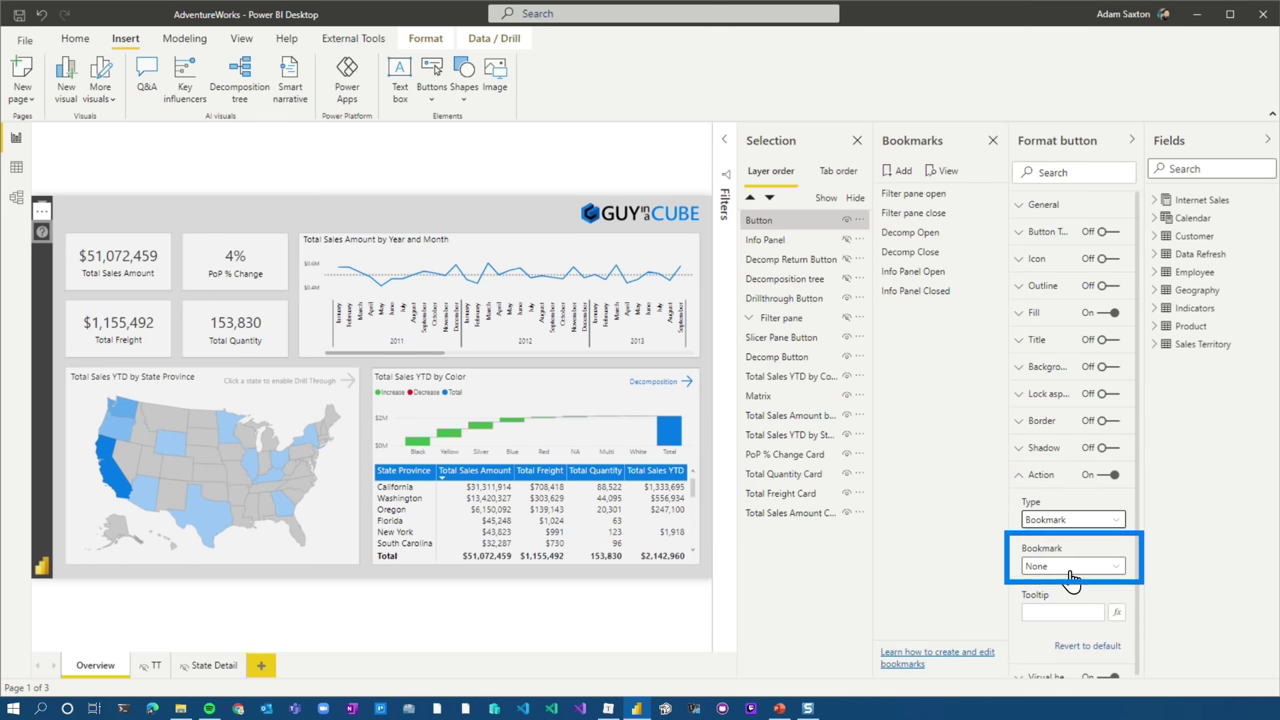
pyautogui.click(1072, 577)
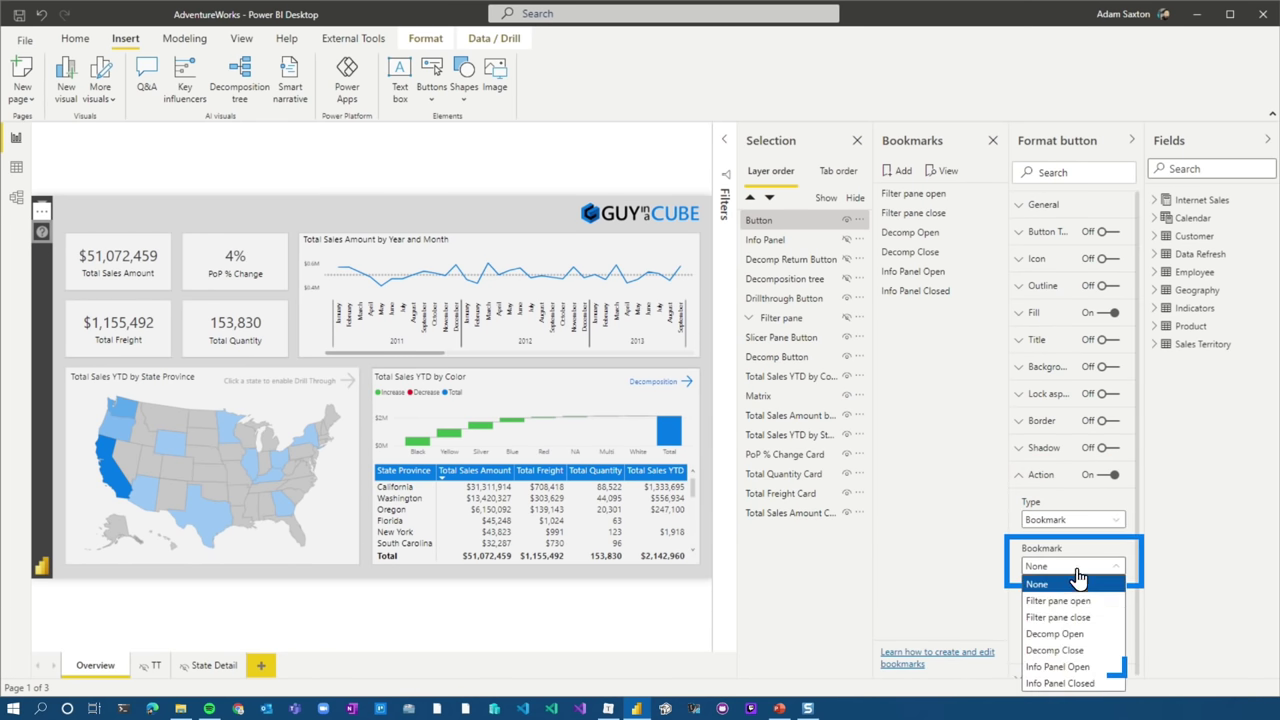
pyautogui.click(1095, 668)
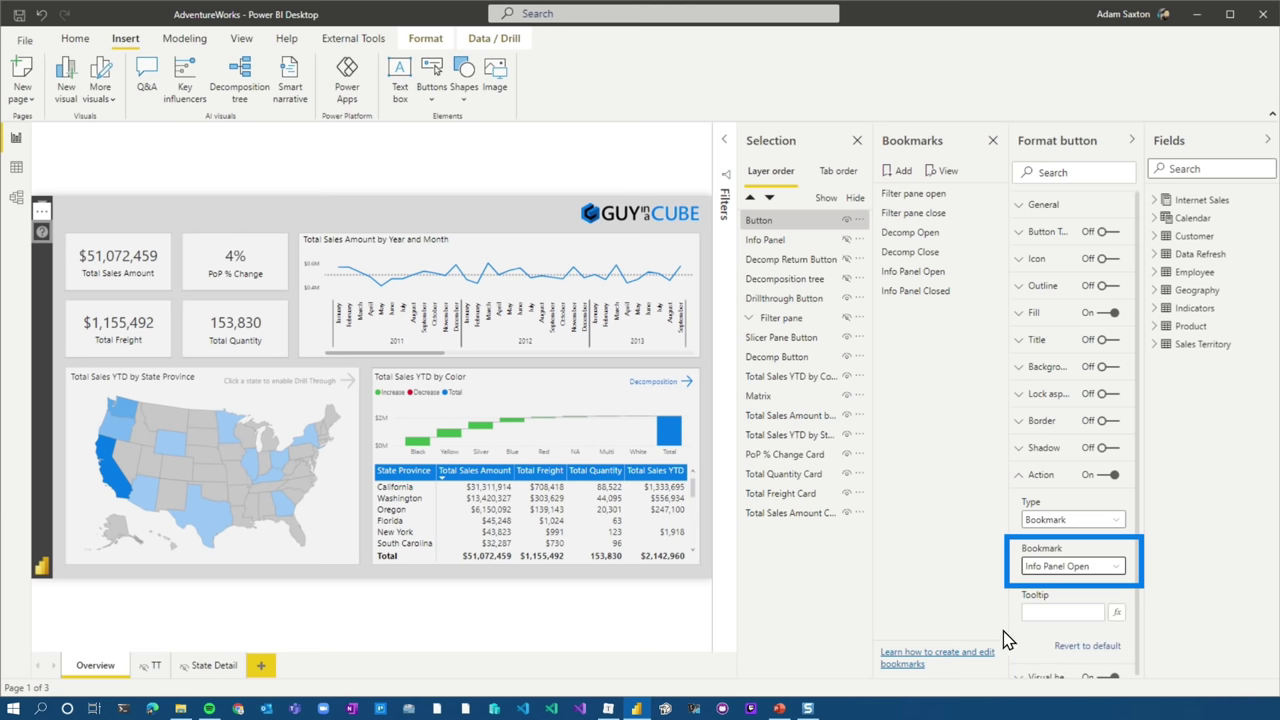
pyautogui.keyDown('ctrl'); pyautogui.click(41, 234); pyautogui.keyUp('ctrl')
# Set the Info Panel image's action to the Info Panel Closed bookmark.
pyautogui.click(583, 255)
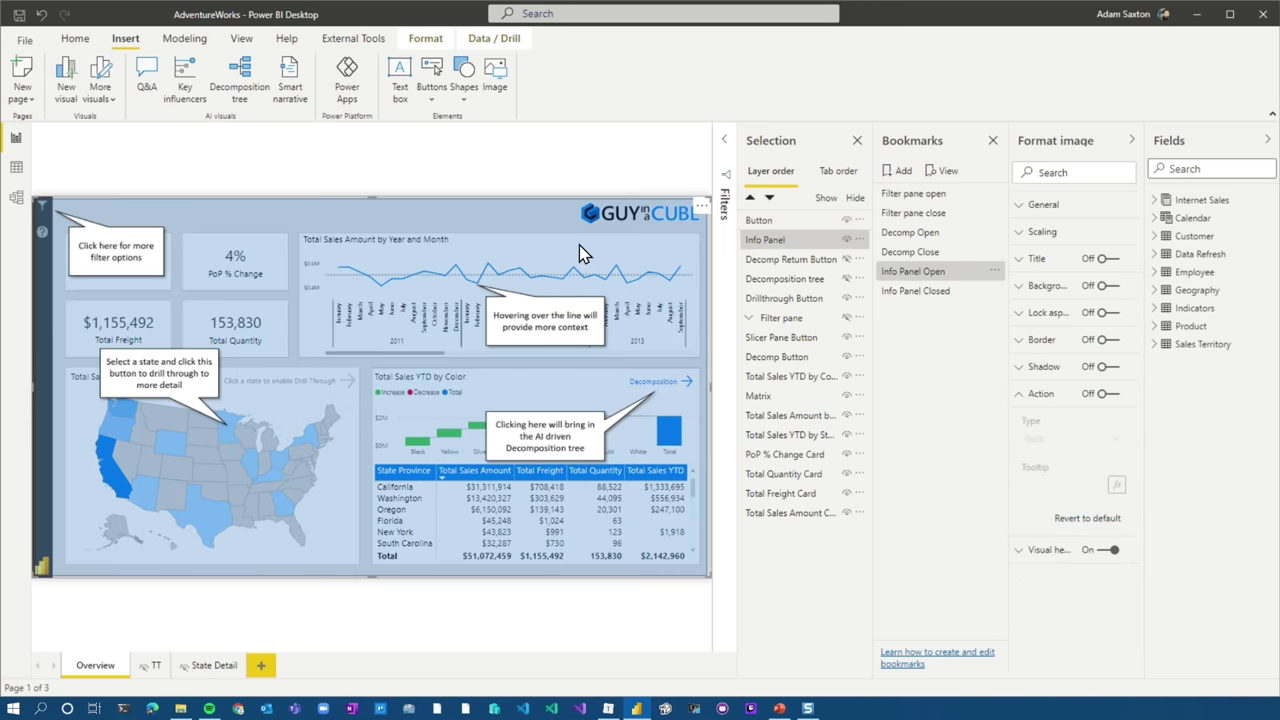
pyautogui.click(1104, 394)
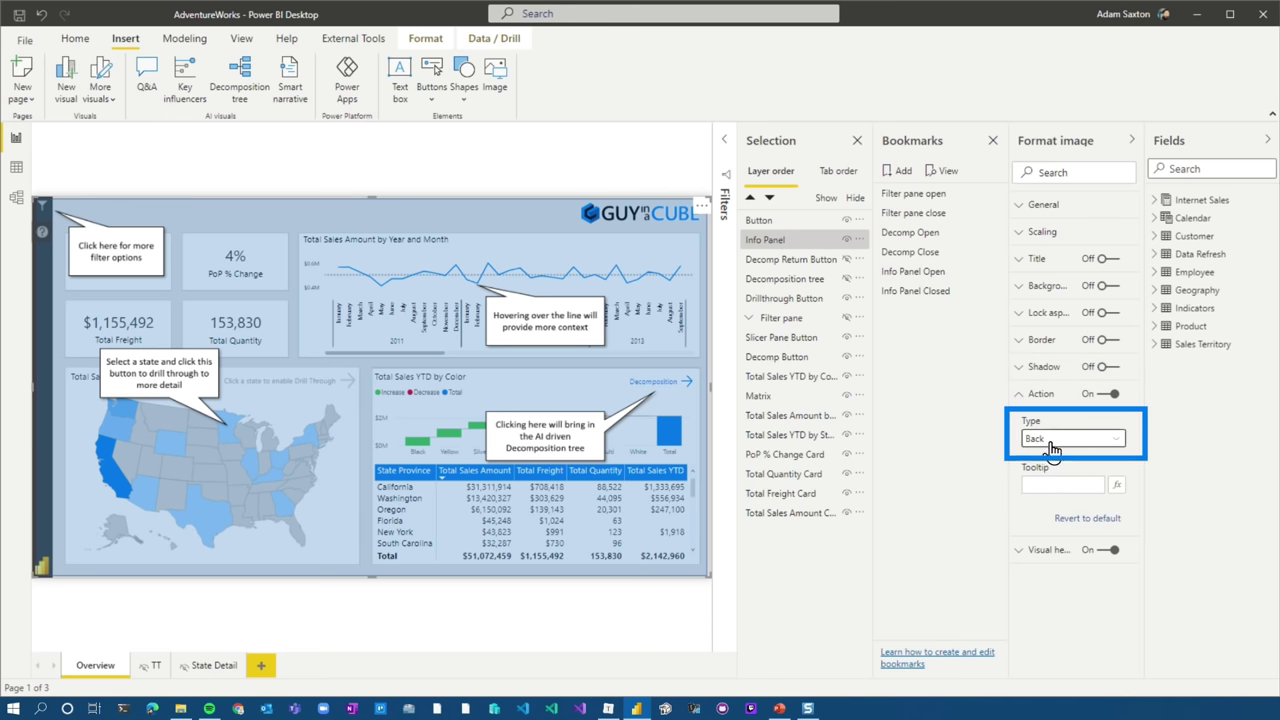
pyautogui.click(1072, 438)
pyautogui.click(1050, 455)
pyautogui.click(1064, 487)
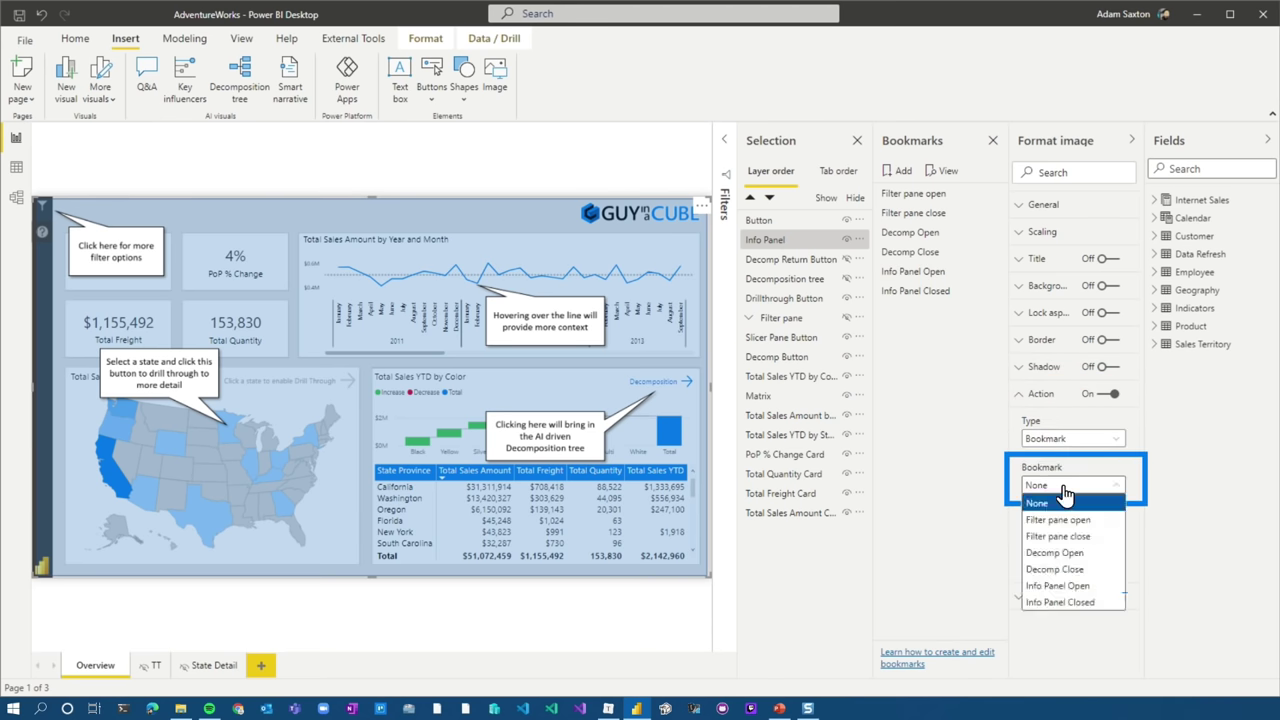
pyautogui.click(1092, 602)
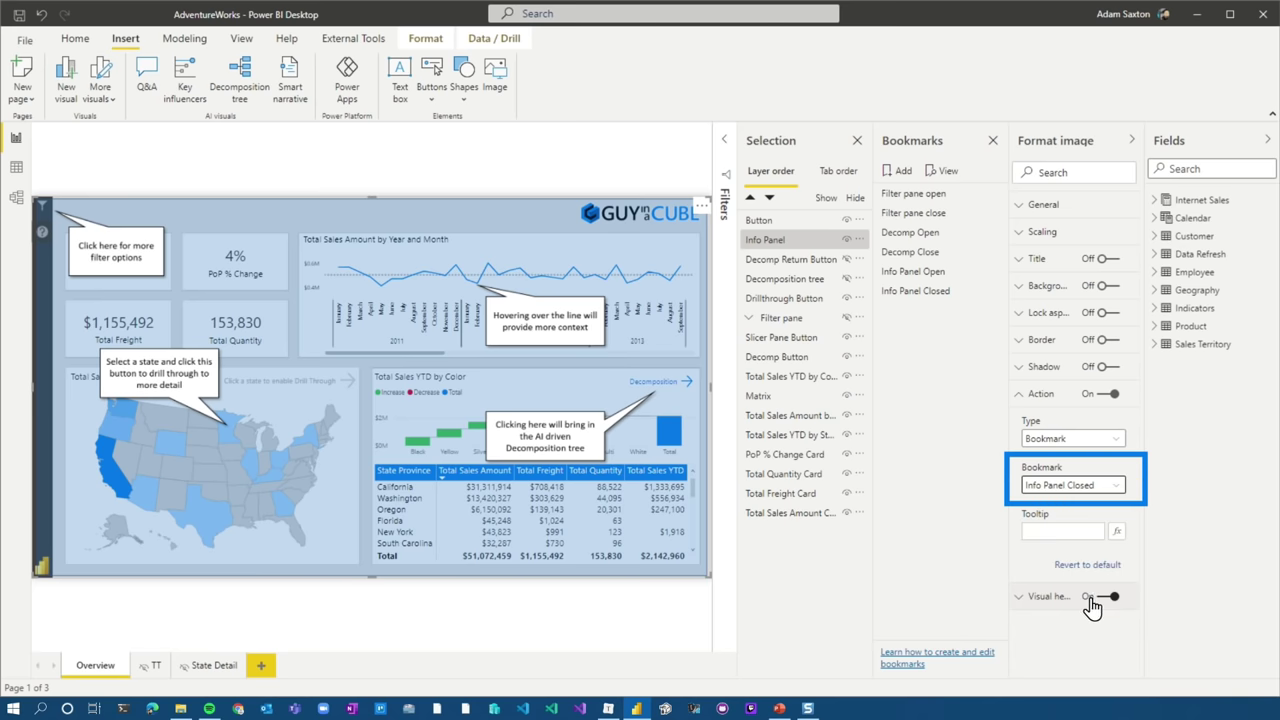
# Close the Selection and Bookmarks panes, collapse Fields, then check that the ? button shows the callout and clicking it hides it.
pyautogui.keyDown('ctrl'); pyautogui.click(620, 437); pyautogui.keyUp('ctrl')
pyautogui.click(856, 140)
pyautogui.click(993, 140)
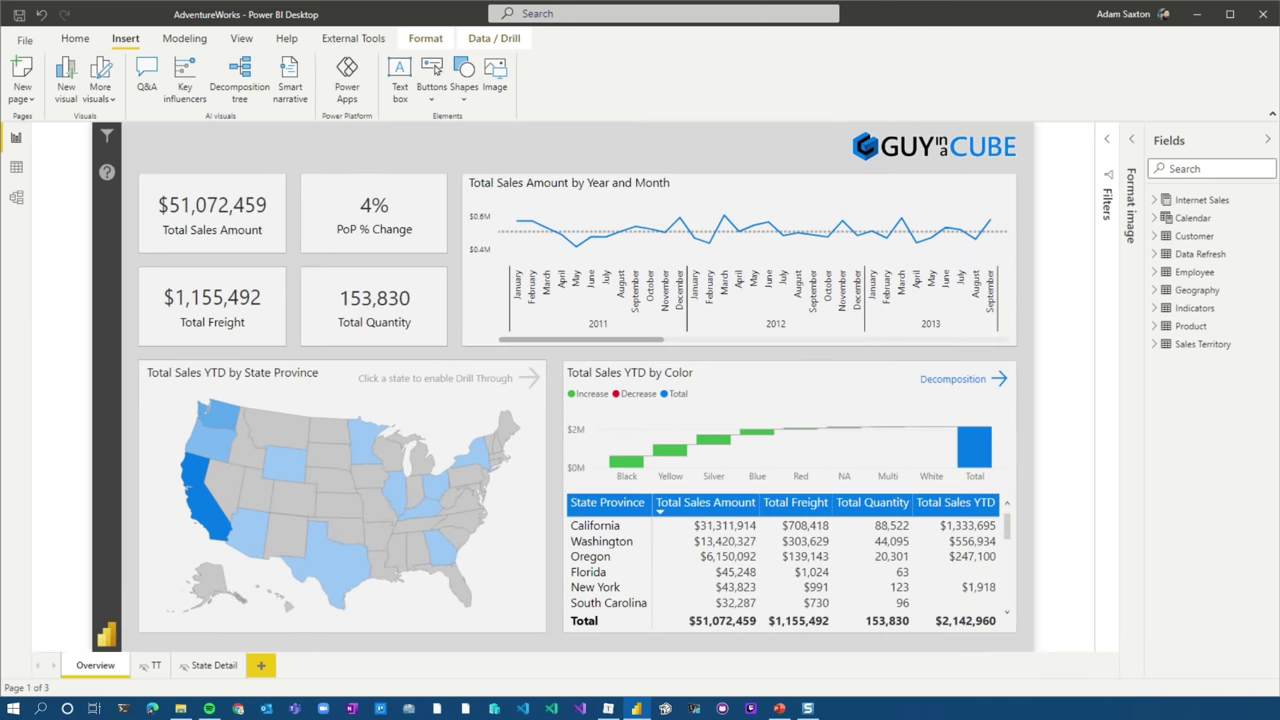
pyautogui.click(1270, 140)
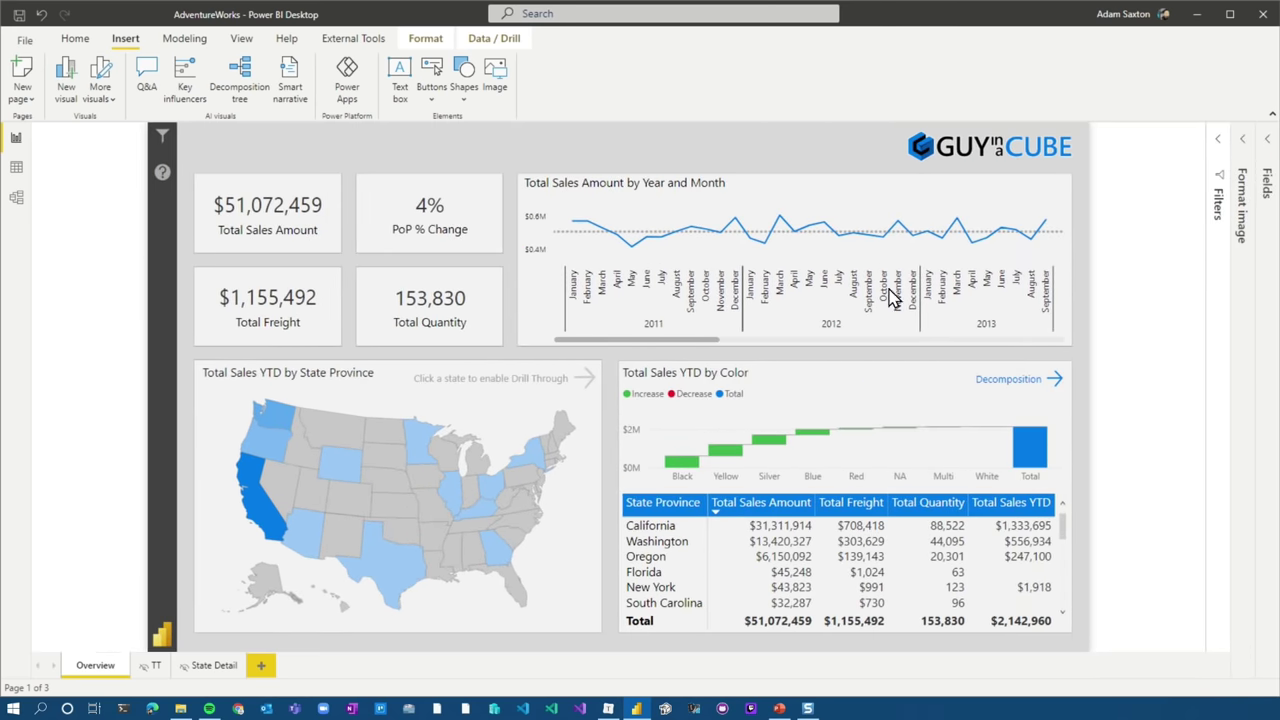
pyautogui.keyDown('ctrl'); pyautogui.click(160, 178); pyautogui.keyUp('ctrl')
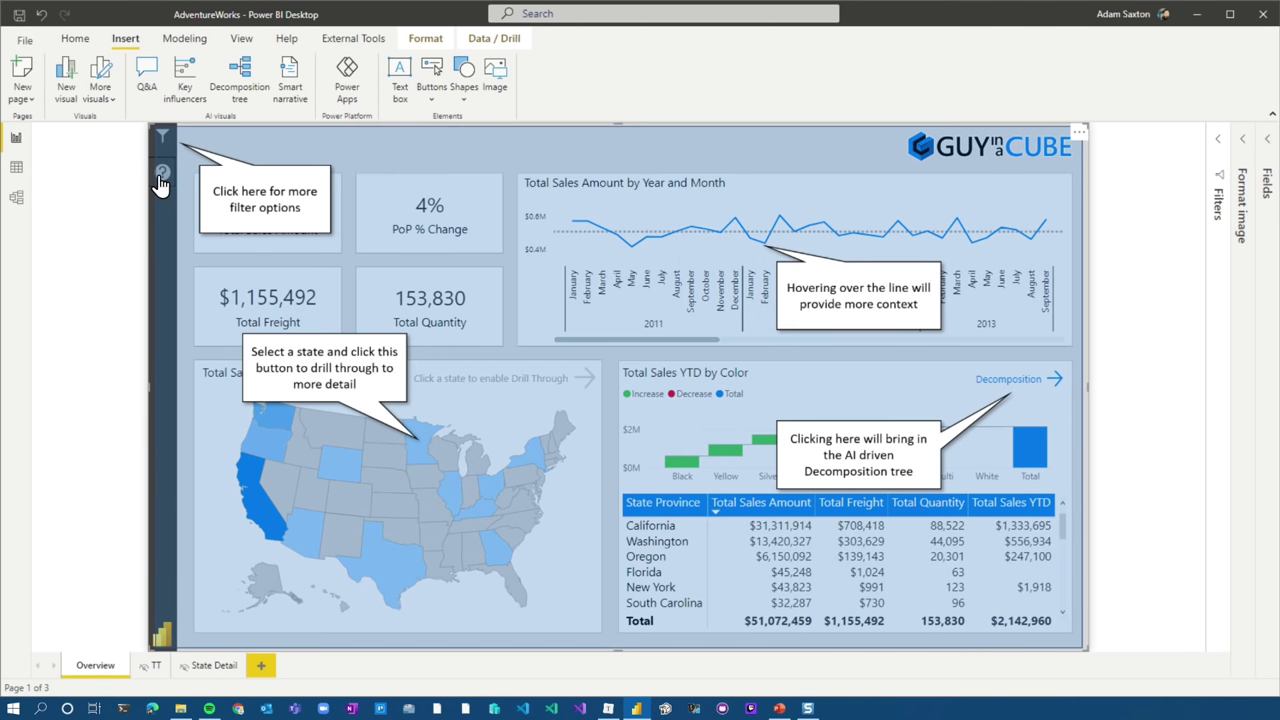
pyautogui.keyDown('ctrl'); pyautogui.click(612, 258); pyautogui.keyUp('ctrl')
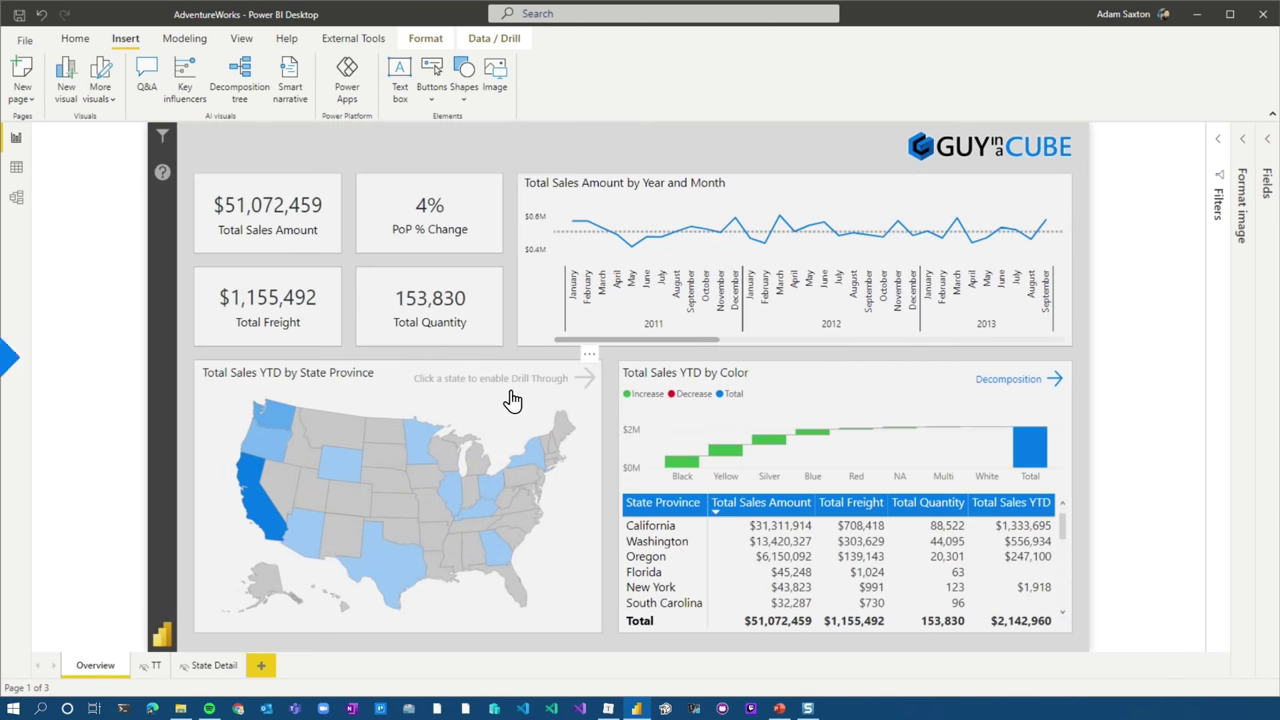